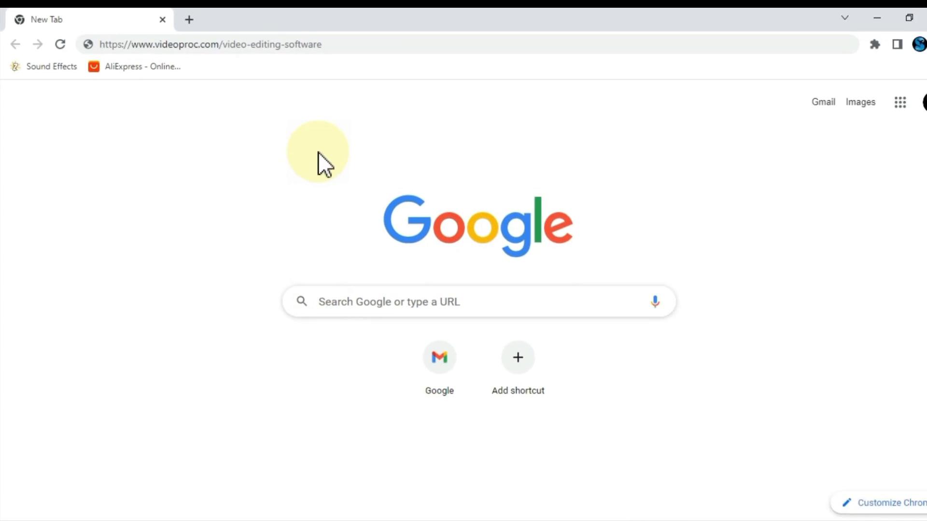
- Load the VideoProc Vlogger download page and start downloading the installer
{"action": "left_click", "coordinate": [339, 46]}
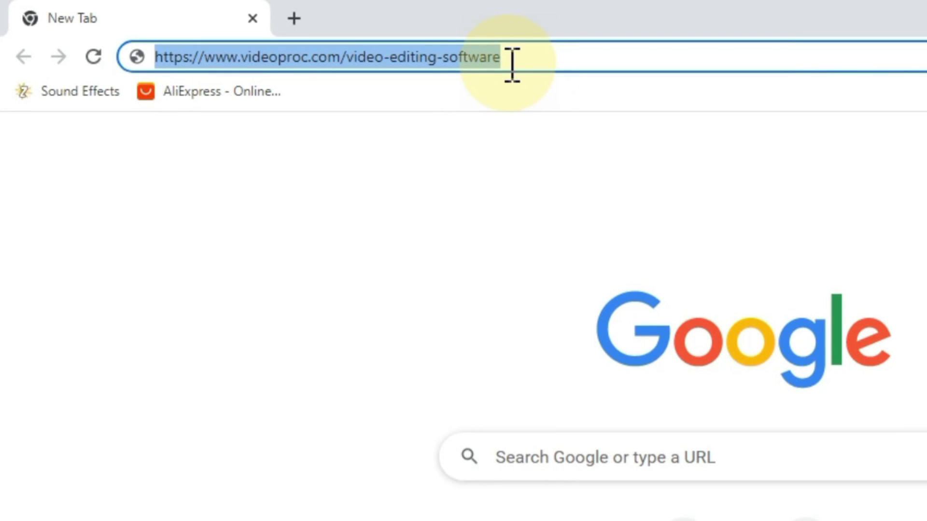
{"action": "key", "text": "Return"}
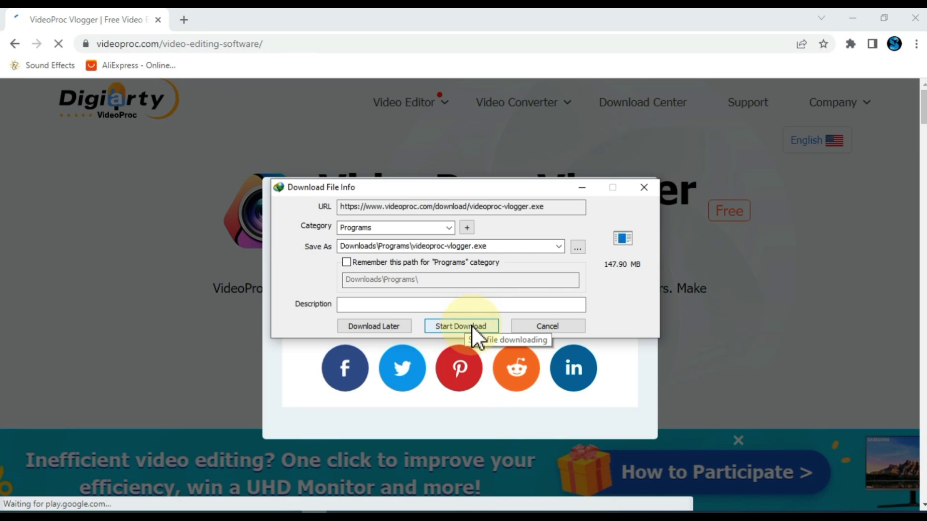
{"action": "left_click", "coordinate": [471, 325]}
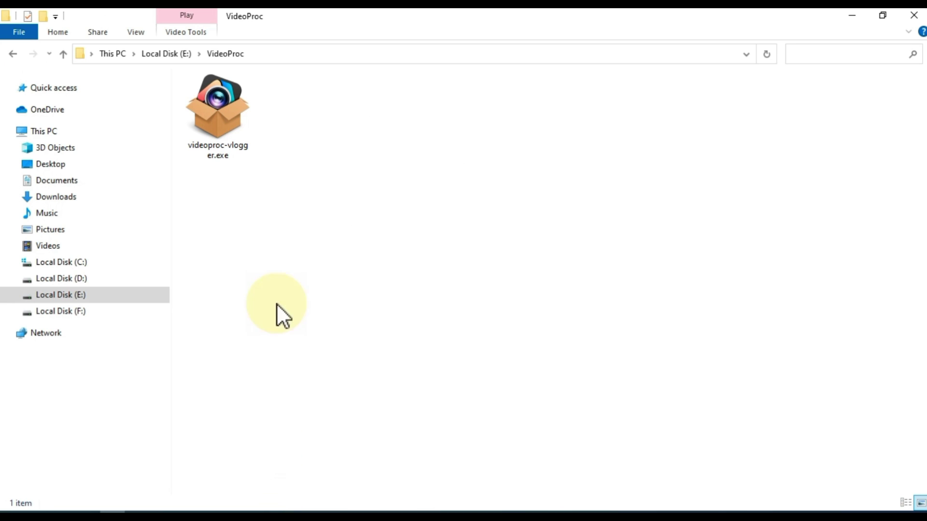
- Run videoproc-vlogger.exe, install VideoProc Vlogger, and launch it when installation finishes
{"action": "left_click", "coordinate": [226, 145]}
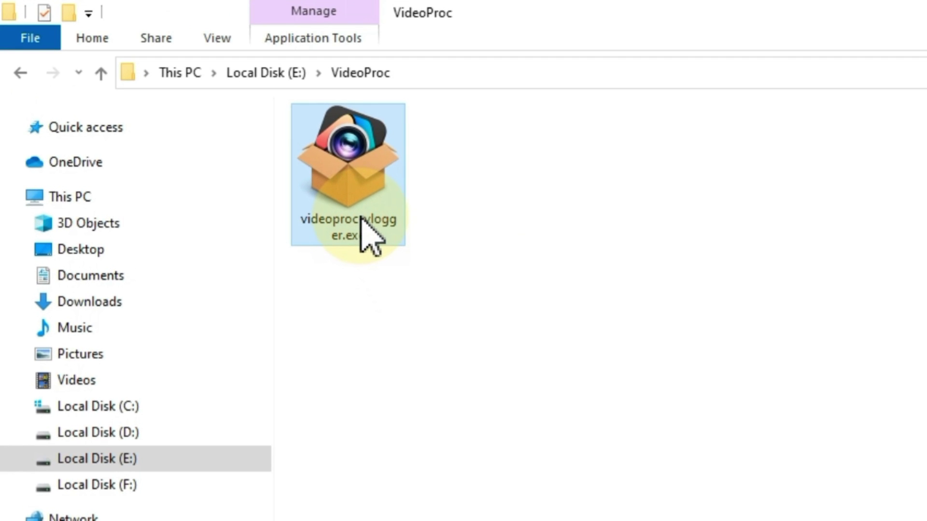
{"action": "right_click", "coordinate": [363, 224]}
{"action": "left_click", "coordinate": [472, 237]}
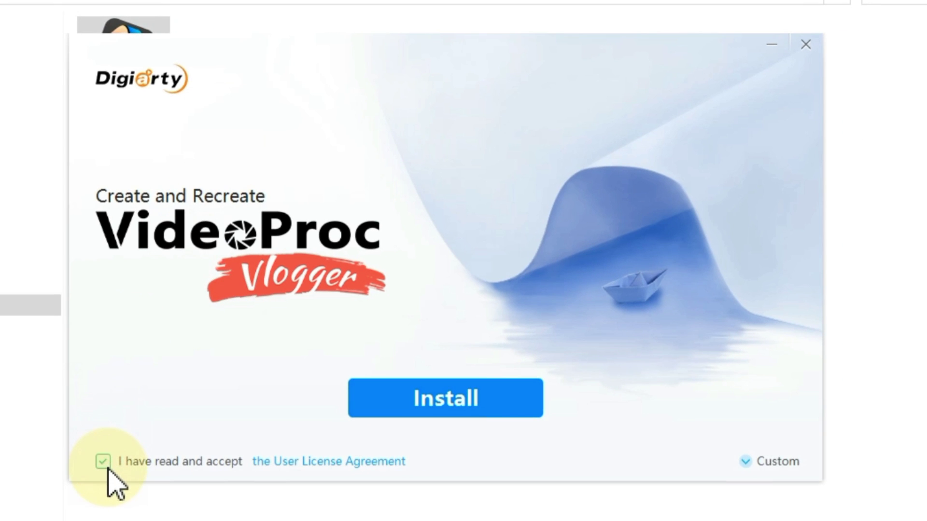
{"action": "left_click", "coordinate": [446, 406]}
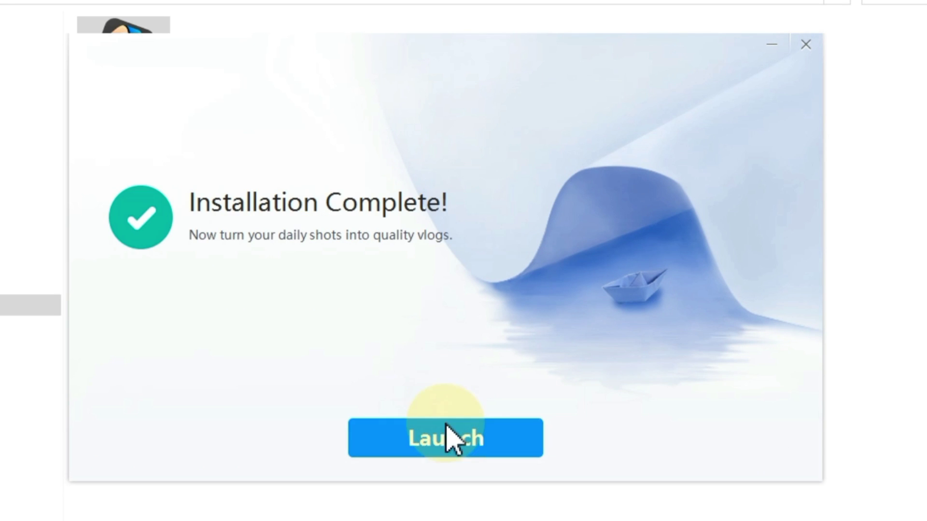
{"action": "left_click", "coordinate": [447, 445]}
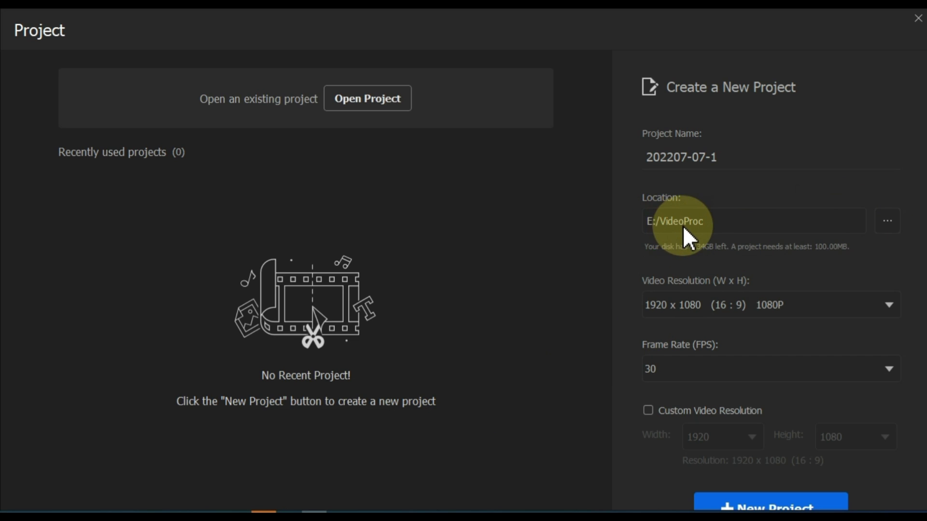
- Create a new project at 1920x1080 1080P, 30 fps, with custom width 1920
{"action": "left_click", "coordinate": [694, 305]}
{"action": "left_click", "coordinate": [695, 306]}
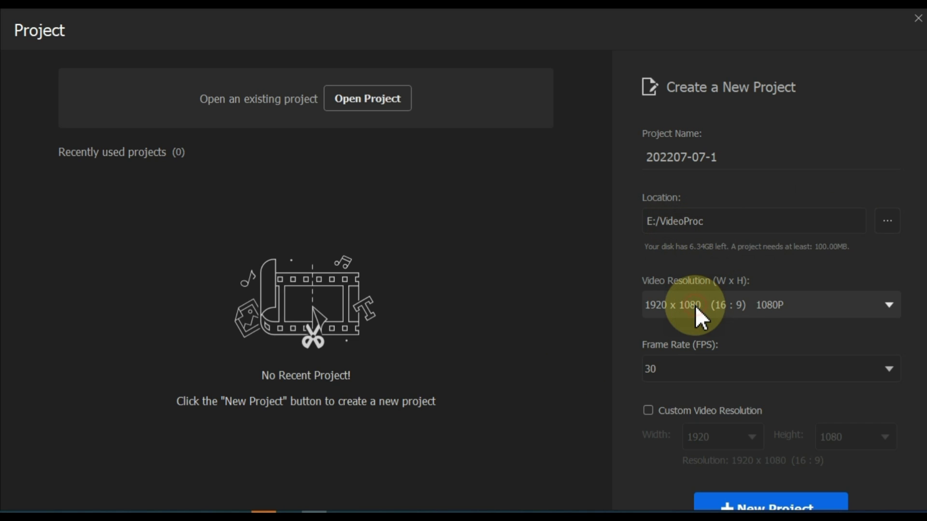
{"action": "left_click", "coordinate": [702, 371]}
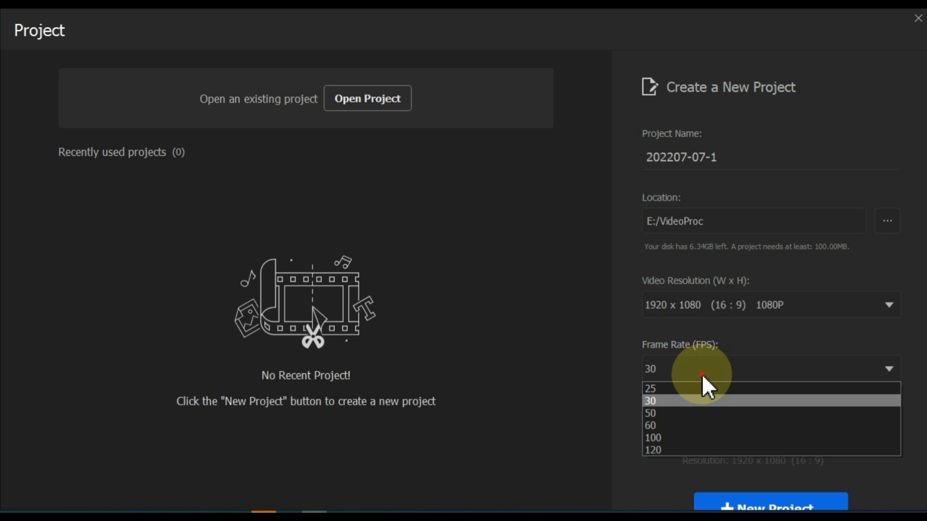
{"action": "left_click", "coordinate": [701, 374]}
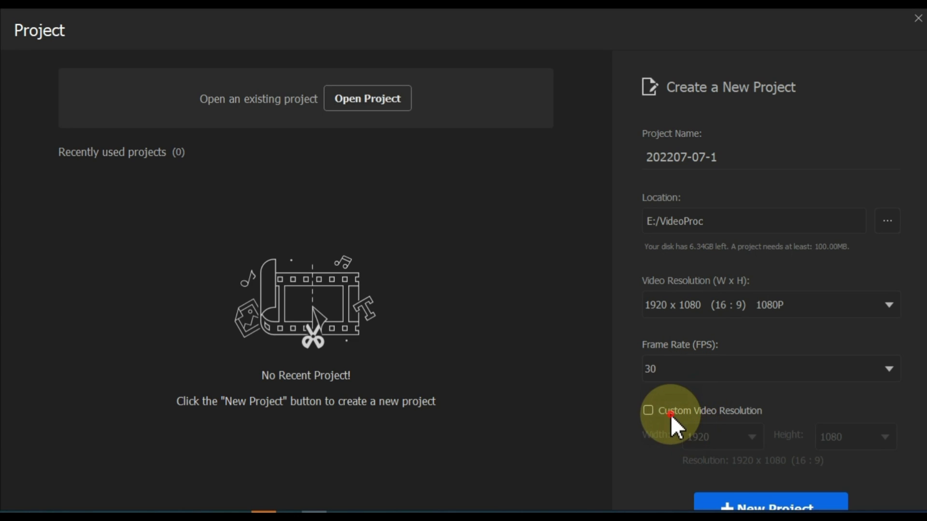
{"action": "left_click", "coordinate": [751, 436]}
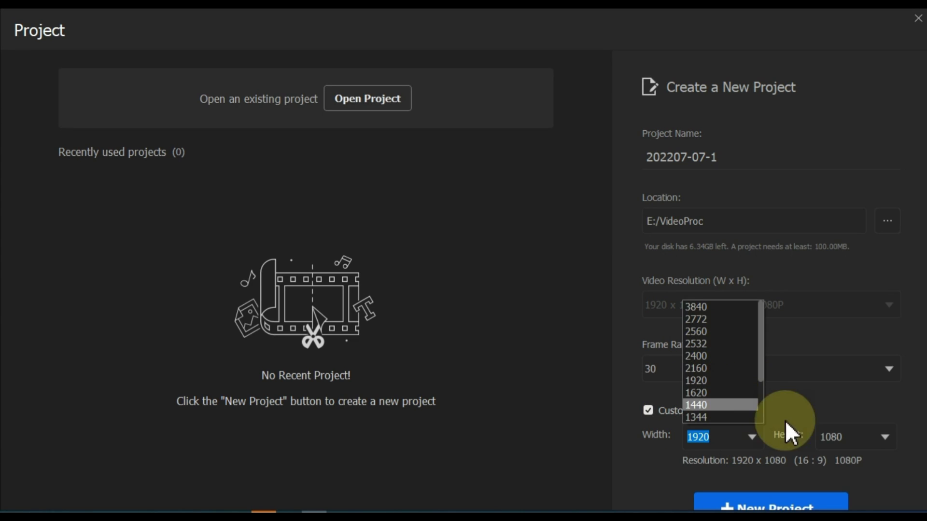
{"action": "left_click", "coordinate": [803, 432]}
{"action": "scroll", "coordinate": [674, 427], "scroll_direction": "down", "scroll_amount": 1}
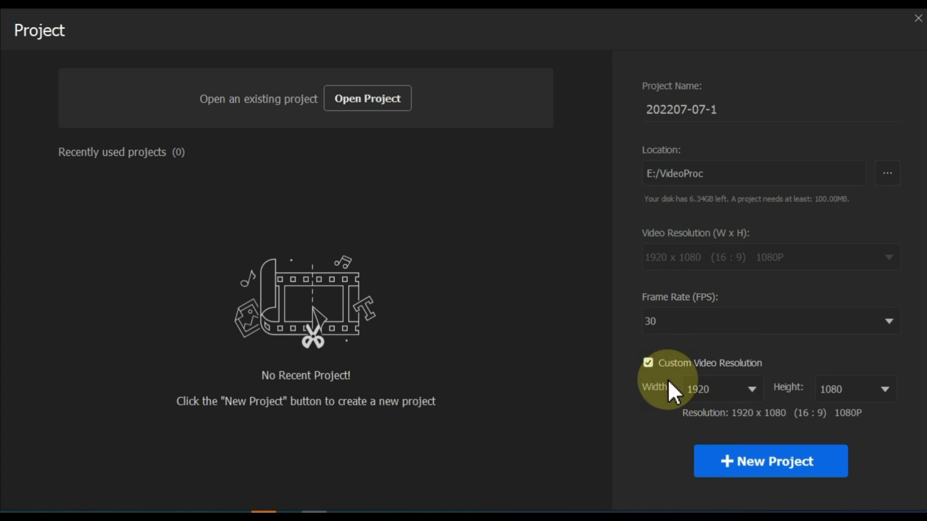
{"action": "left_click", "coordinate": [757, 456]}
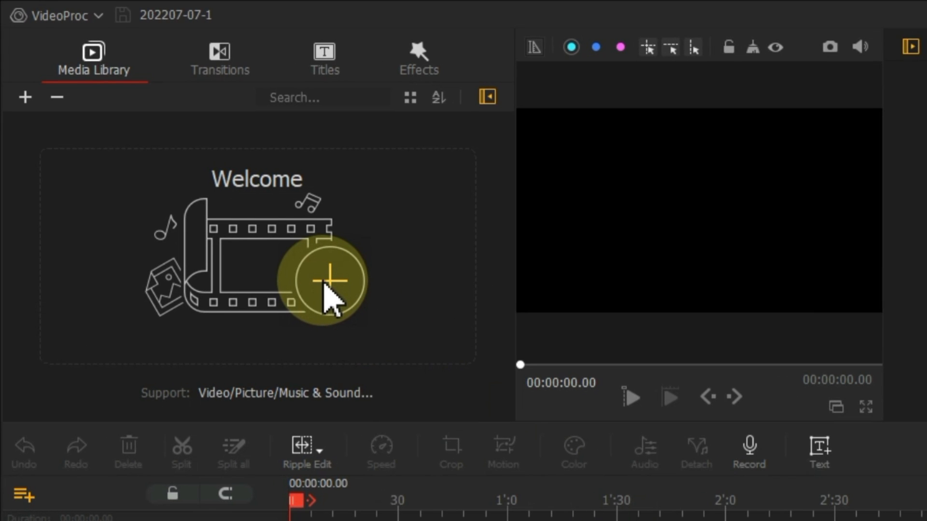
- Import video1 through video7 into the Media Library and place video1 on the video track
{"action": "left_click", "coordinate": [324, 284]}
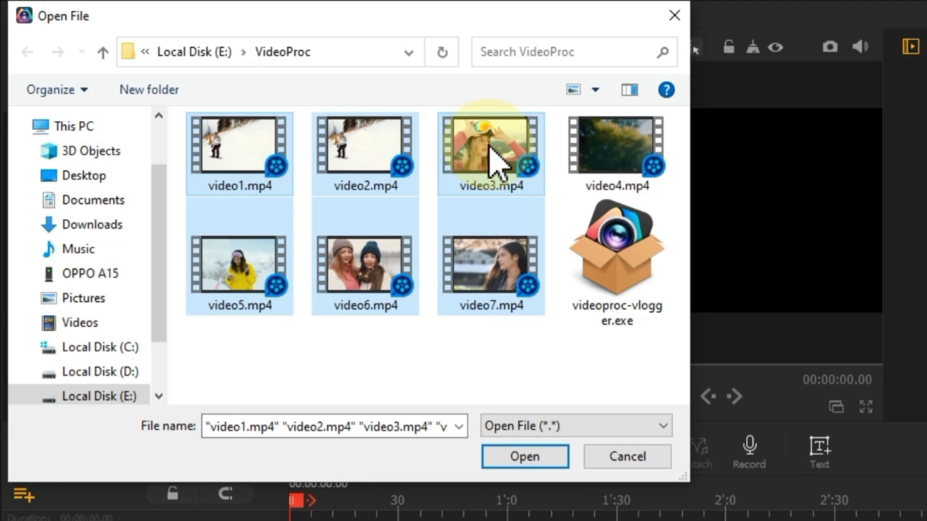
{"action": "left_click_drag", "start_coordinate": [287, 301], "coordinate": [555, 253]}
{"action": "left_click", "coordinate": [427, 377]}
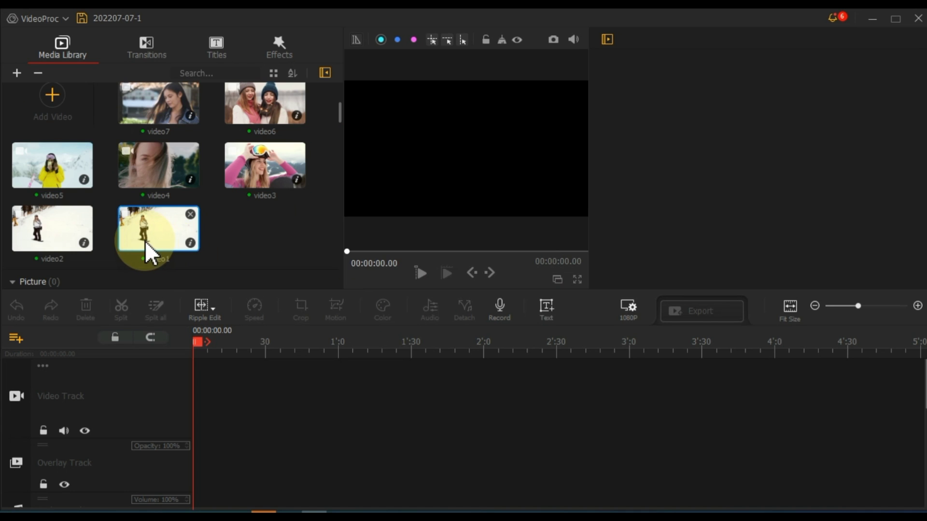
{"action": "mouse_move", "coordinate": [145, 249]}
{"action": "left_mouse_down"}
{"action": "mouse_move", "coordinate": [240, 412]}
{"action": "mouse_move", "coordinate": [208, 411]}
{"action": "left_mouse_up"}
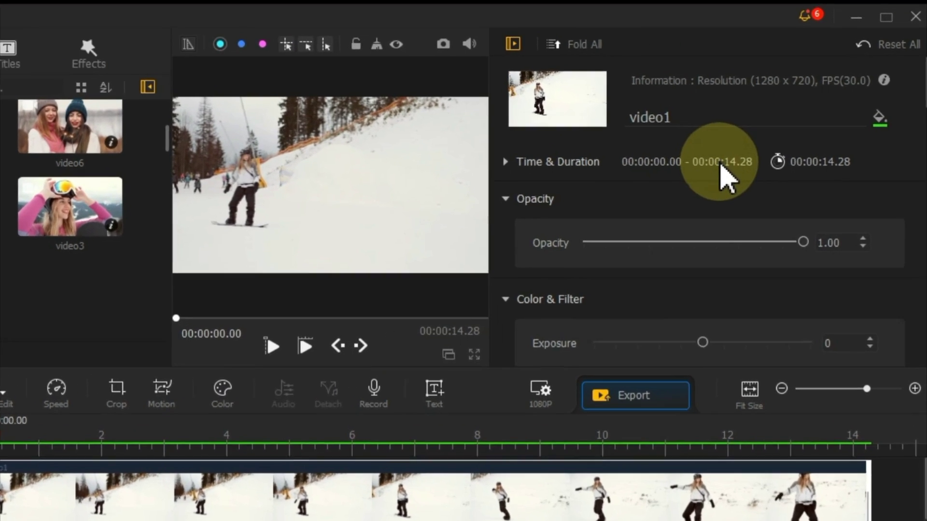
{"action": "scroll", "coordinate": [769, 145], "scroll_direction": "down", "scroll_amount": 3}
{"action": "scroll", "coordinate": [688, 207], "scroll_direction": "down", "scroll_amount": 1}
{"action": "scroll", "coordinate": [688, 209], "scroll_direction": "down", "scroll_amount": 2}
{"action": "scroll", "coordinate": [689, 214], "scroll_direction": "down", "scroll_amount": 3}
{"action": "scroll", "coordinate": [691, 217], "scroll_direction": "down", "scroll_amount": 3}
{"action": "scroll", "coordinate": [687, 200], "scroll_direction": "down", "scroll_amount": 3}
{"action": "scroll", "coordinate": [687, 200], "scroll_direction": "down", "scroll_amount": 3}
{"action": "scroll", "coordinate": [687, 201], "scroll_direction": "down", "scroll_amount": 3}
{"action": "scroll", "coordinate": [687, 201], "scroll_direction": "down", "scroll_amount": 3}
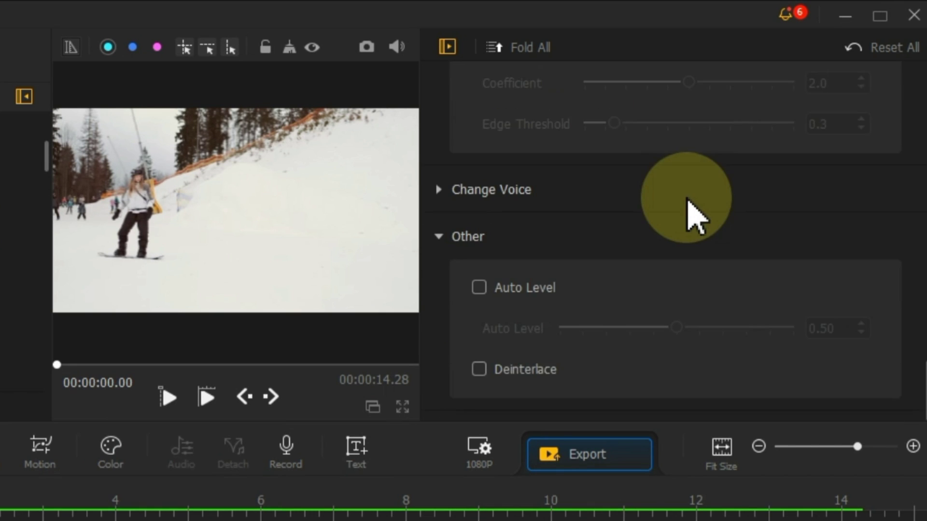
{"action": "scroll", "coordinate": [687, 210], "scroll_direction": "up", "scroll_amount": 5}
{"action": "scroll", "coordinate": [691, 212], "scroll_direction": "up", "scroll_amount": 5}
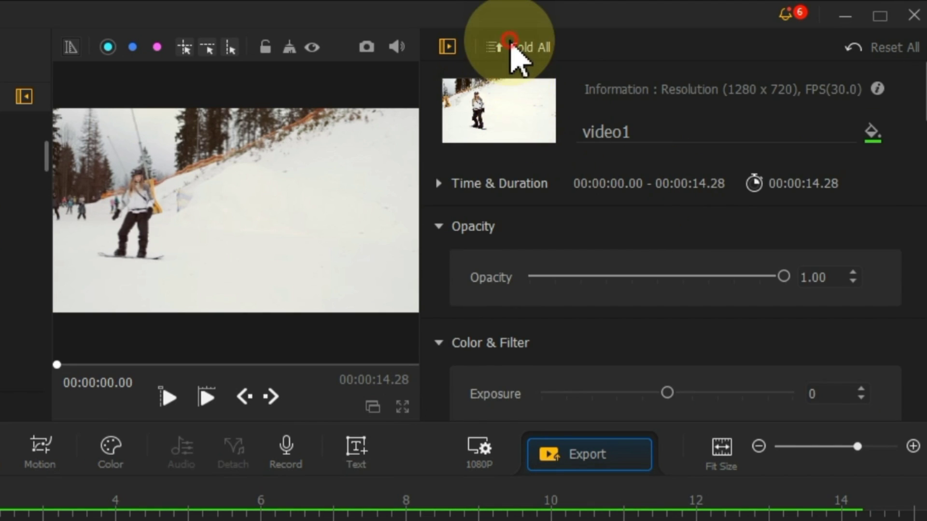
- Fold all of video1's property sections and preview the clip's opening from the start
{"action": "left_click", "coordinate": [511, 47]}
{"action": "scroll", "coordinate": [627, 338], "scroll_direction": "down", "scroll_amount": 3}
{"action": "scroll", "coordinate": [631, 338], "scroll_direction": "down", "scroll_amount": 3}
{"action": "scroll", "coordinate": [630, 341], "scroll_direction": "up", "scroll_amount": 5}
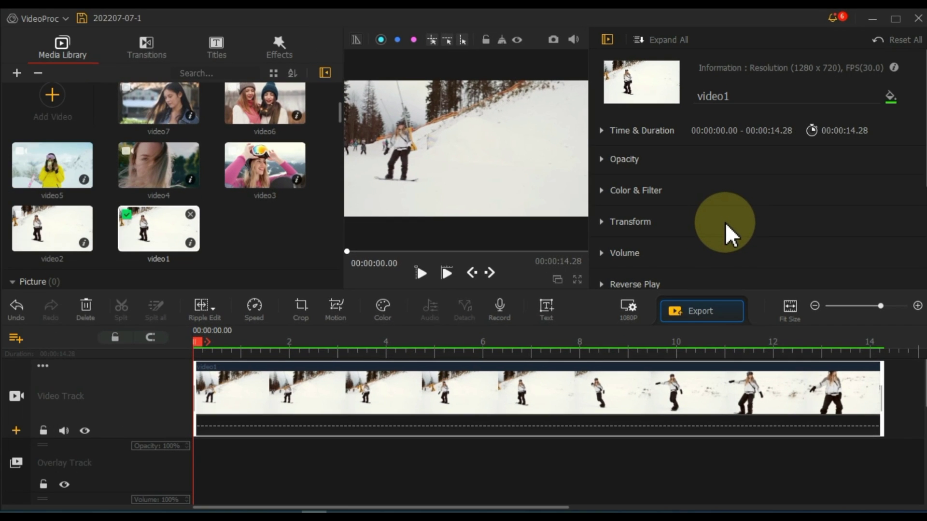
{"action": "left_click", "coordinate": [222, 395]}
{"action": "left_click_drag", "start_coordinate": [223, 334], "coordinate": [202, 335]}
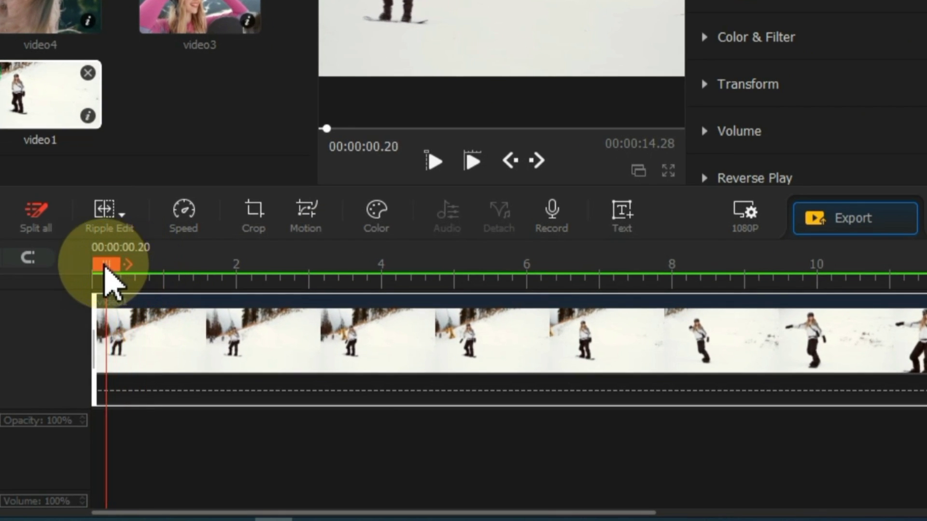
{"action": "left_click_drag", "start_coordinate": [119, 279], "coordinate": [112, 279]}
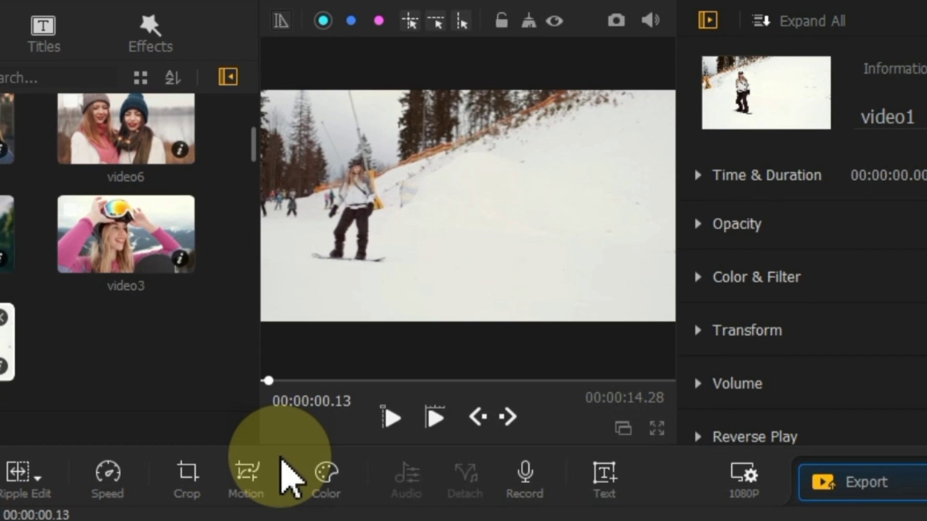
{"action": "left_click", "coordinate": [390, 417]}
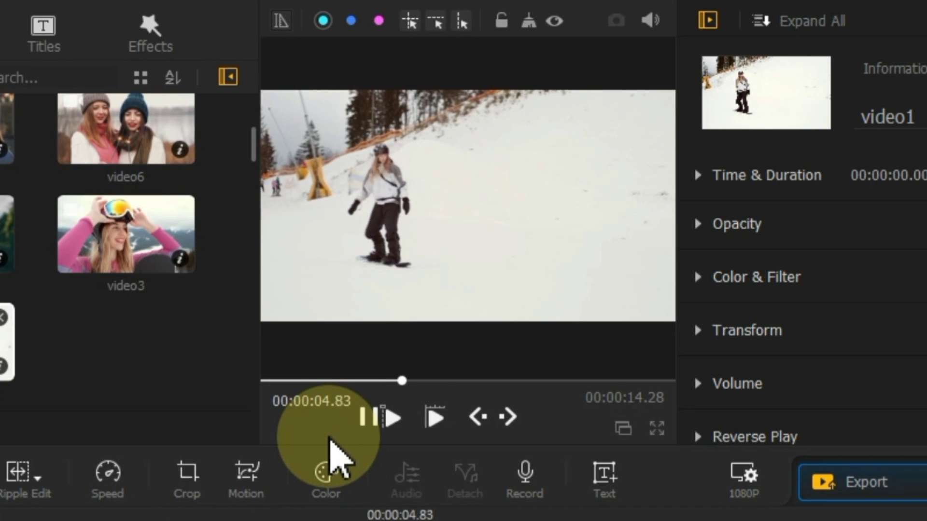
{"action": "key", "text": "space"}
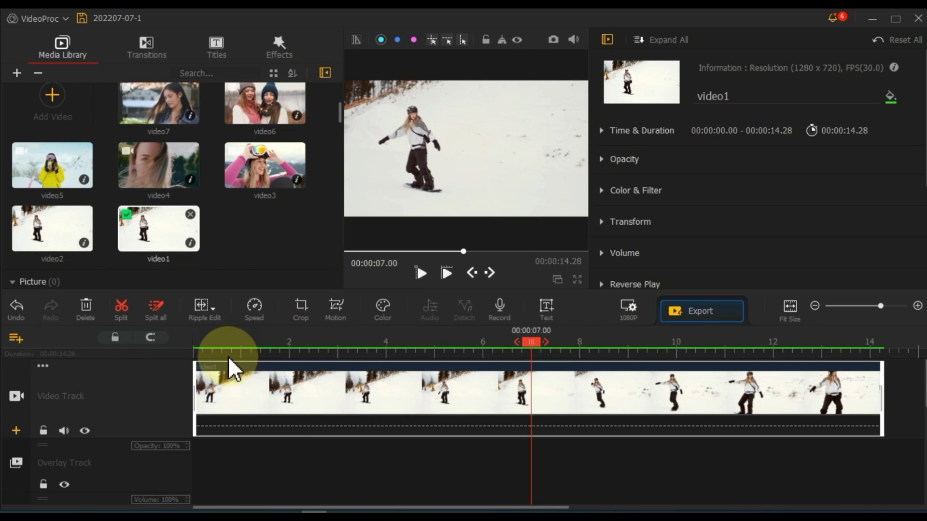
{"action": "left_click", "coordinate": [229, 362]}
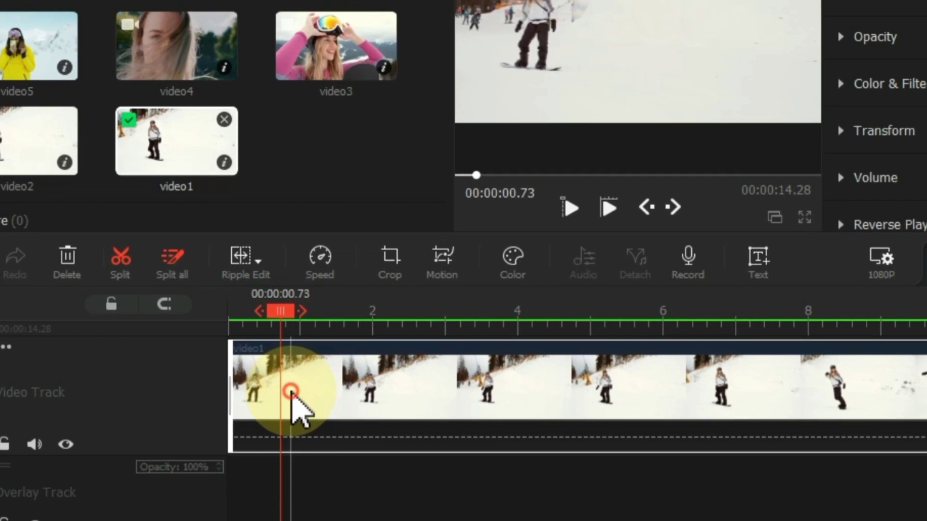
{"action": "left_click", "coordinate": [234, 396]}
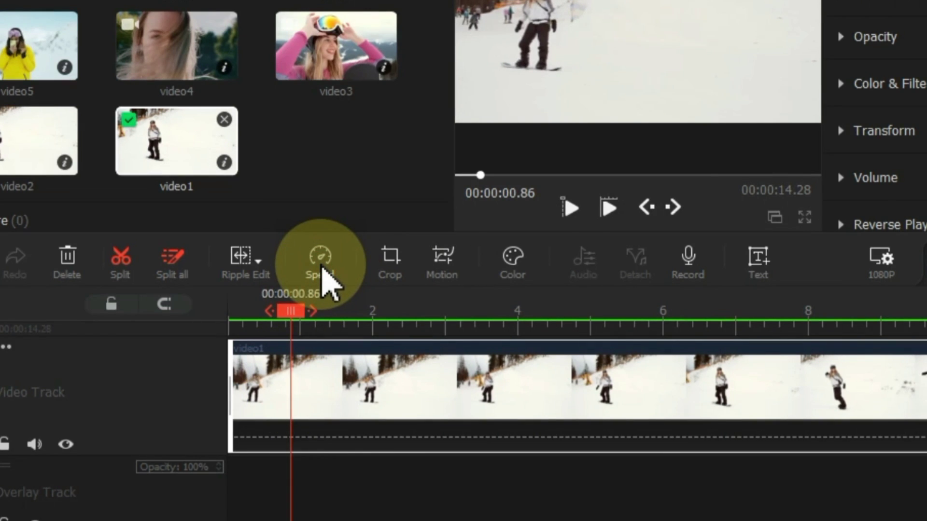
- Preview video1 with the Montage, Bullet and Flow speed presets, resetting the curve after each
{"action": "left_click", "coordinate": [321, 266]}
{"action": "left_click", "coordinate": [221, 250]}
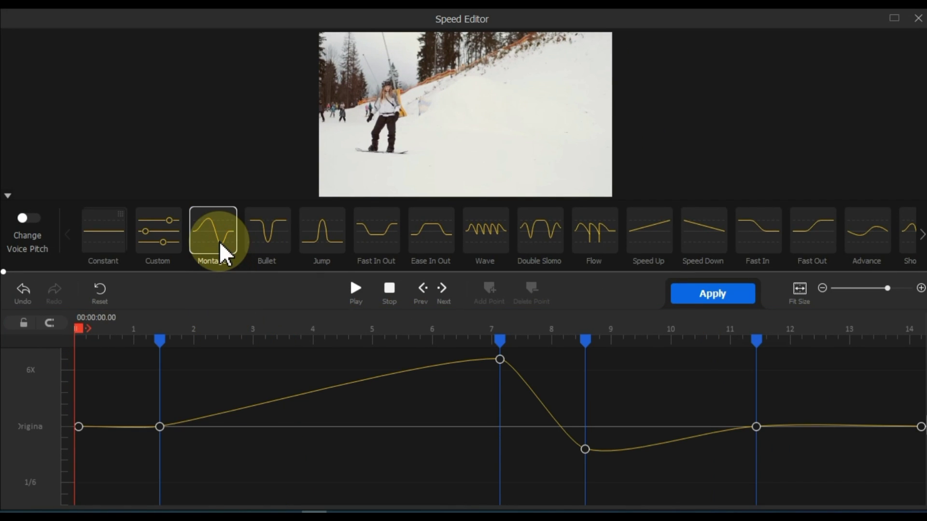
{"action": "key", "text": "space"}
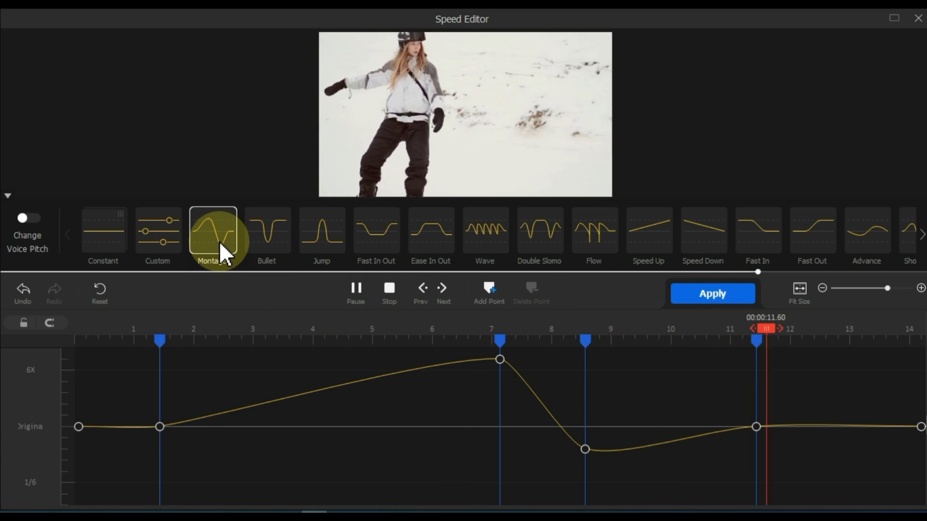
{"action": "left_click", "coordinate": [97, 290]}
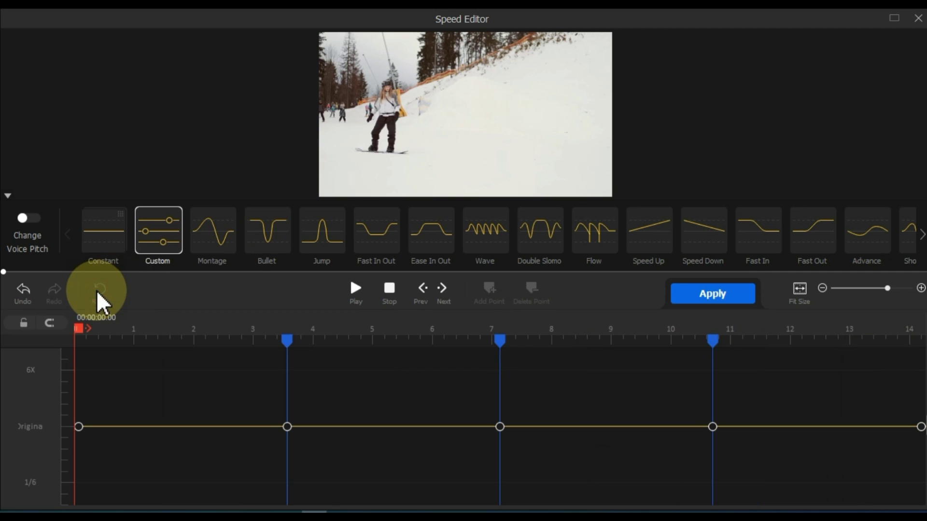
{"action": "left_click", "coordinate": [259, 241]}
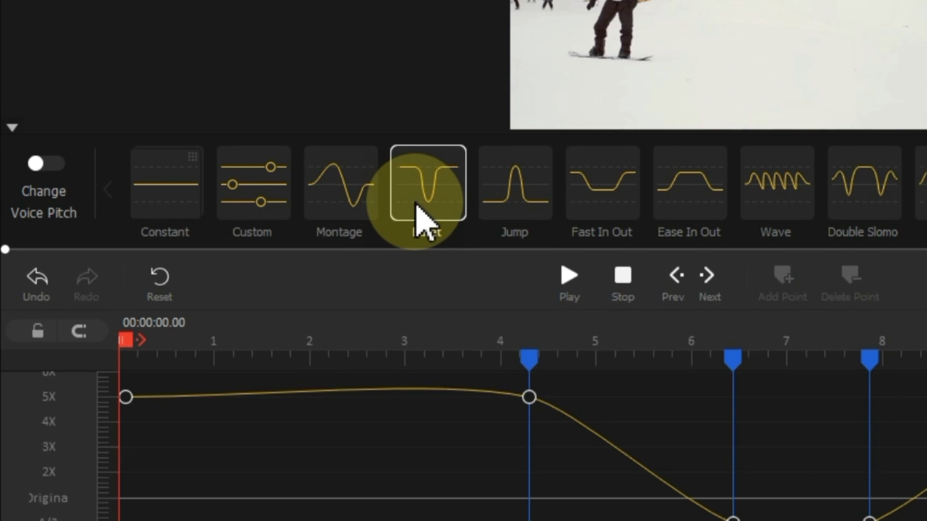
{"action": "left_click", "coordinate": [161, 283]}
{"action": "left_click", "coordinate": [583, 246]}
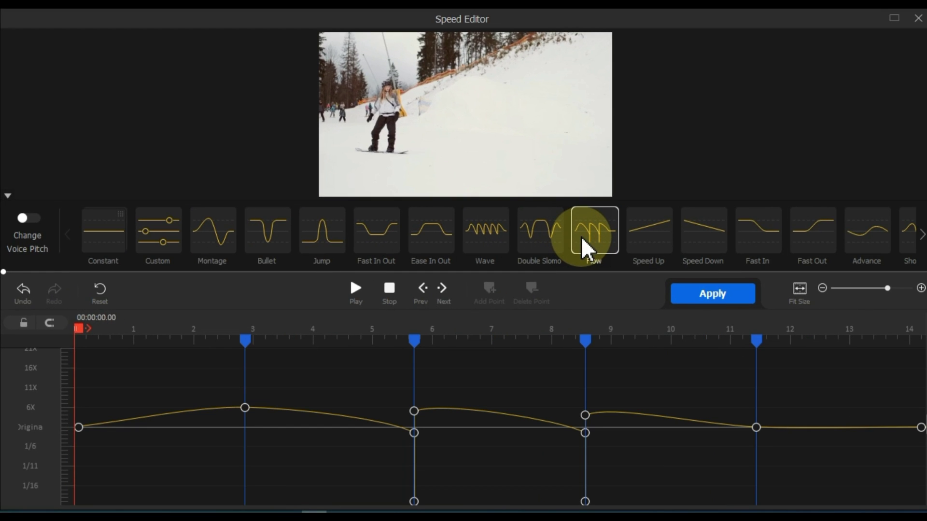
{"action": "key", "text": "space"}
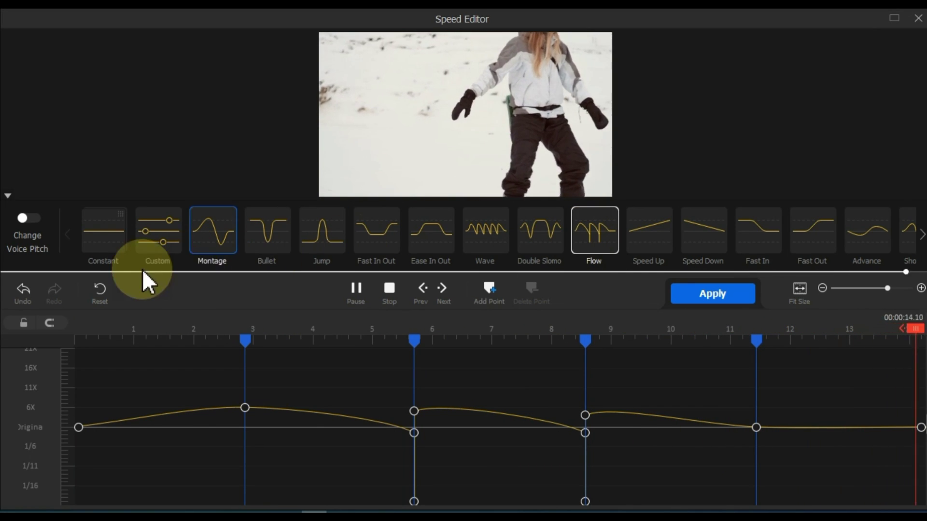
{"action": "left_click", "coordinate": [99, 290]}
- Shape a custom speed curve peaking near 3.5s (about 12x) and 10s, then preview it
{"action": "left_click", "coordinate": [301, 410]}
{"action": "left_click_drag", "start_coordinate": [301, 410], "coordinate": [301, 342]}
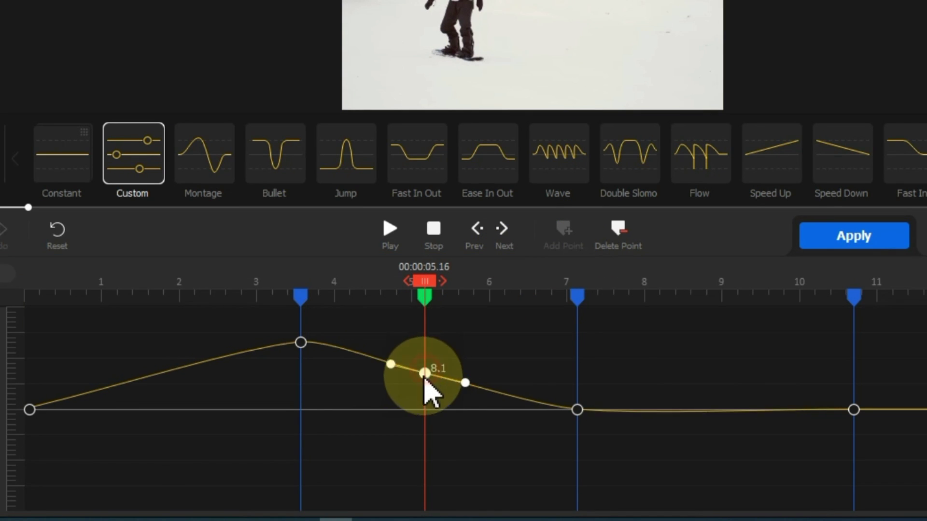
{"action": "left_click_drag", "start_coordinate": [425, 368], "coordinate": [425, 384]}
{"action": "left_click_drag", "start_coordinate": [580, 363], "coordinate": [607, 403]}
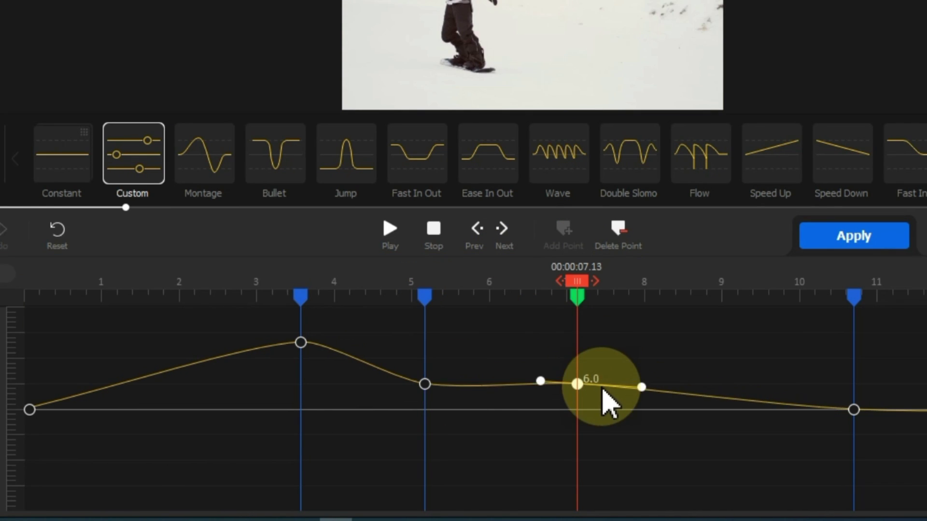
{"action": "left_click_drag", "start_coordinate": [854, 410], "coordinate": [800, 340]}
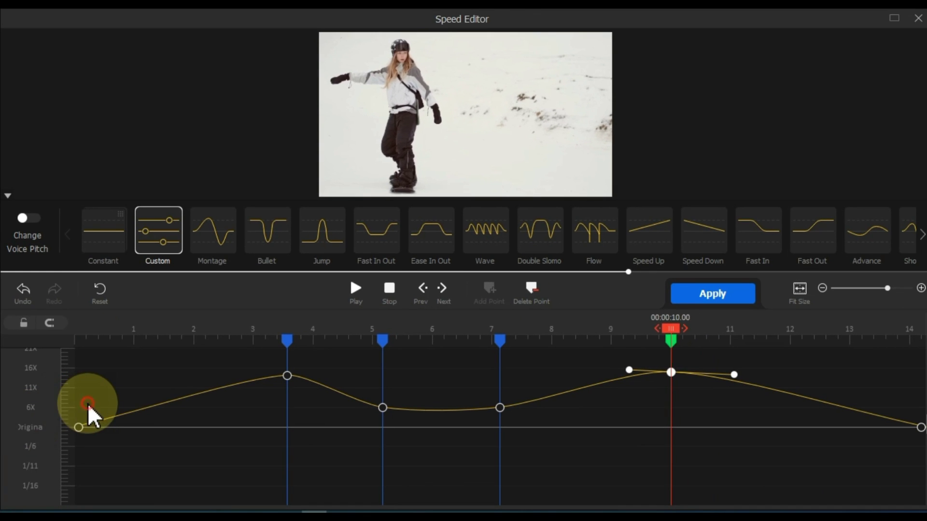
{"action": "left_click", "coordinate": [87, 410]}
{"action": "left_click", "coordinate": [354, 294]}
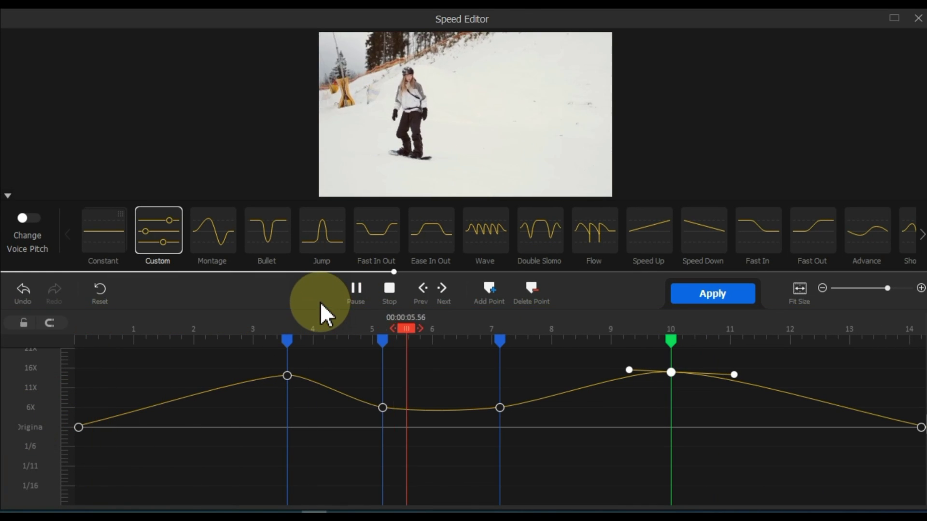
{"action": "left_click", "coordinate": [701, 295]}
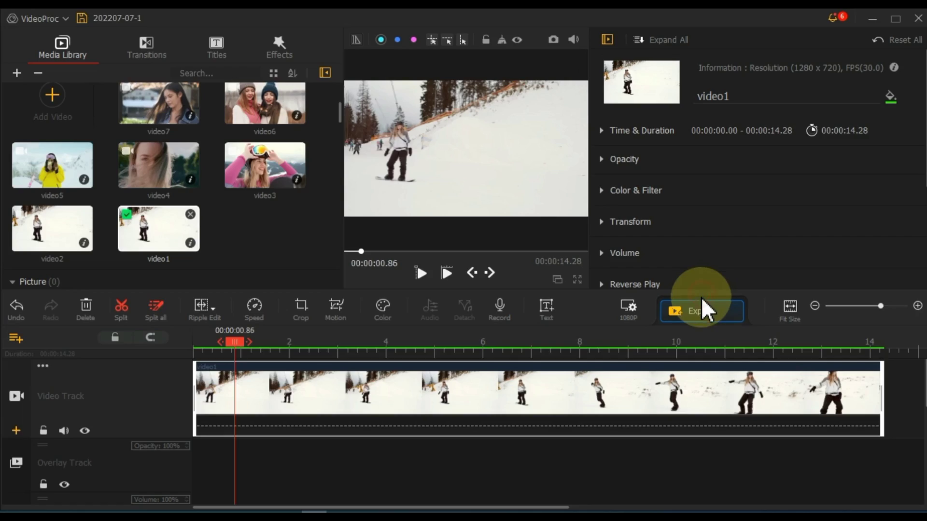
{"action": "left_click_drag", "start_coordinate": [237, 346], "coordinate": [195, 345]}
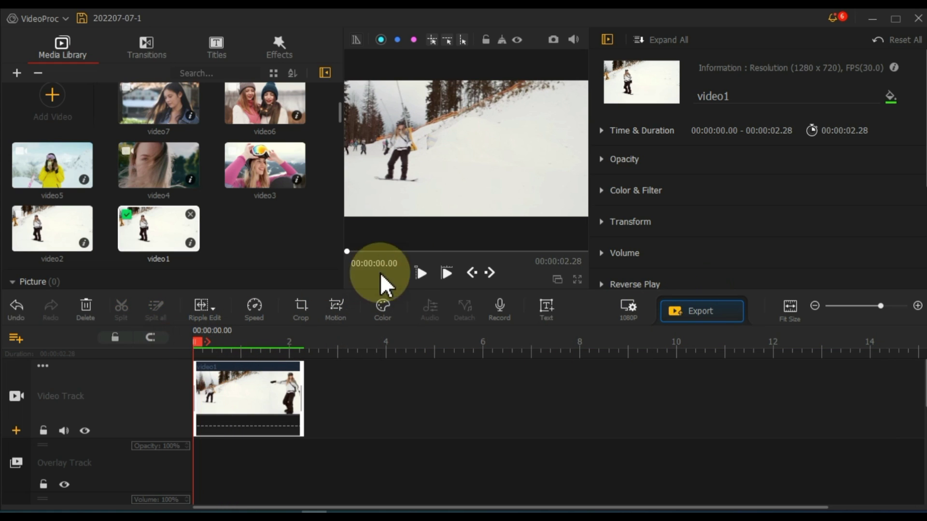
{"action": "left_click", "coordinate": [420, 273]}
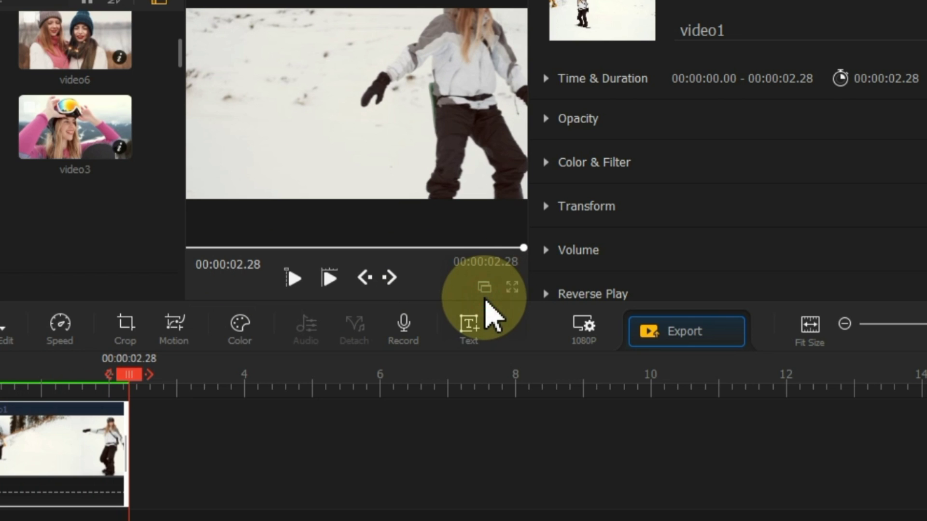
{"action": "left_click", "coordinate": [484, 288]}
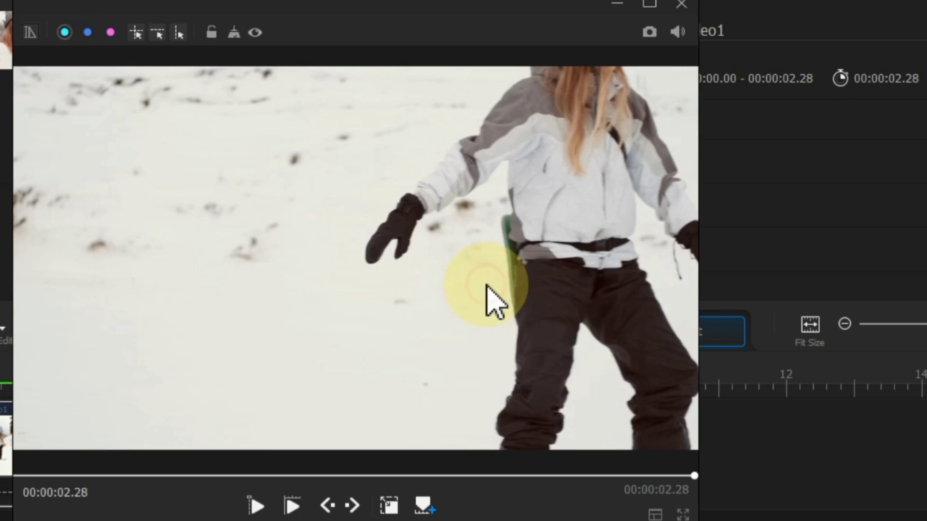
{"action": "left_click", "coordinate": [291, 507]}
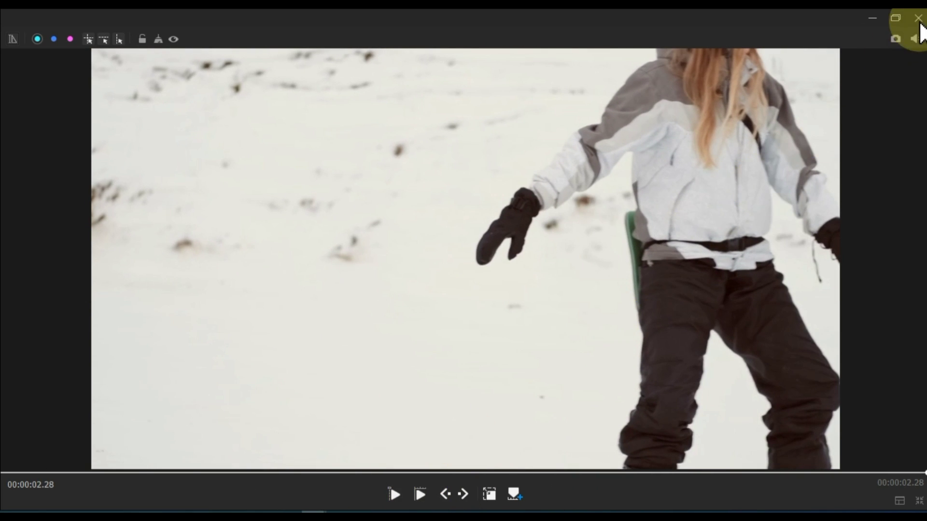
- Place video3 after video1, play the timeline briefly, and set the playhead to 3.13s
{"action": "left_click", "coordinate": [920, 25]}
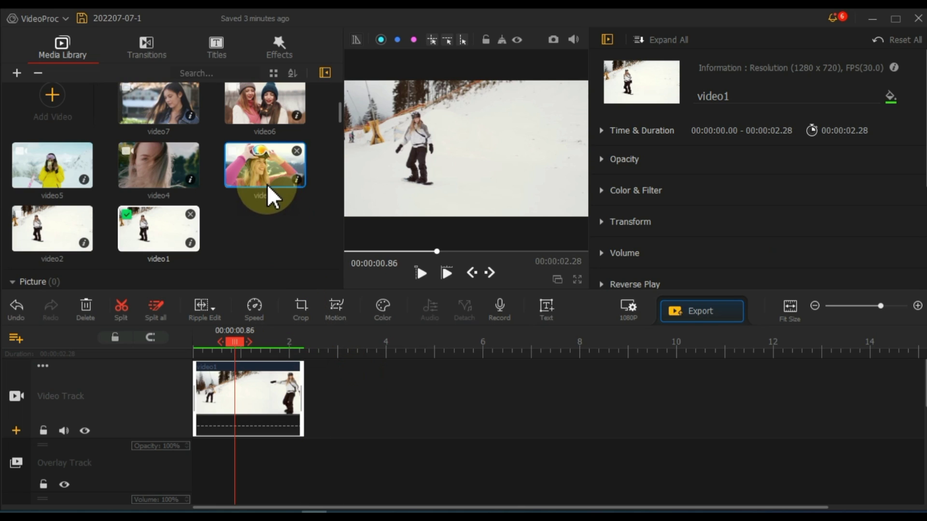
{"action": "left_click_drag", "start_coordinate": [267, 184], "coordinate": [345, 405]}
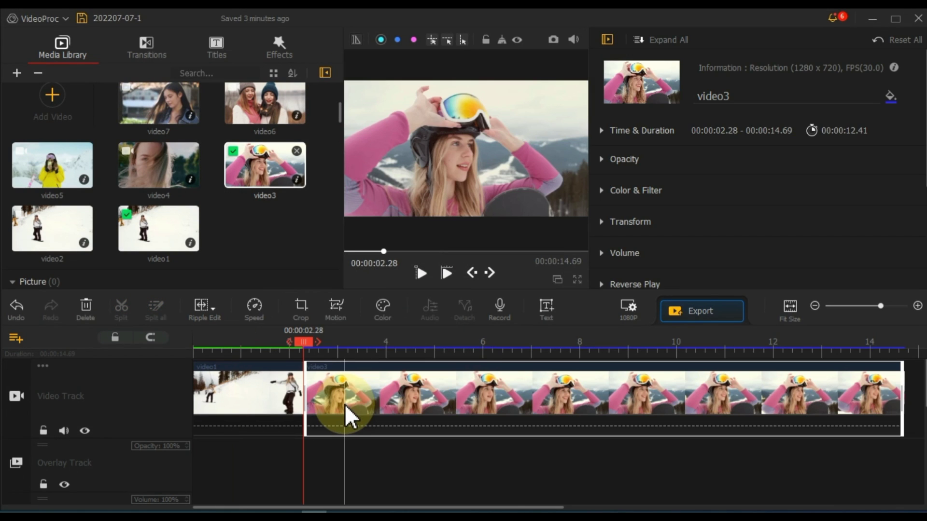
{"action": "key", "text": "space"}
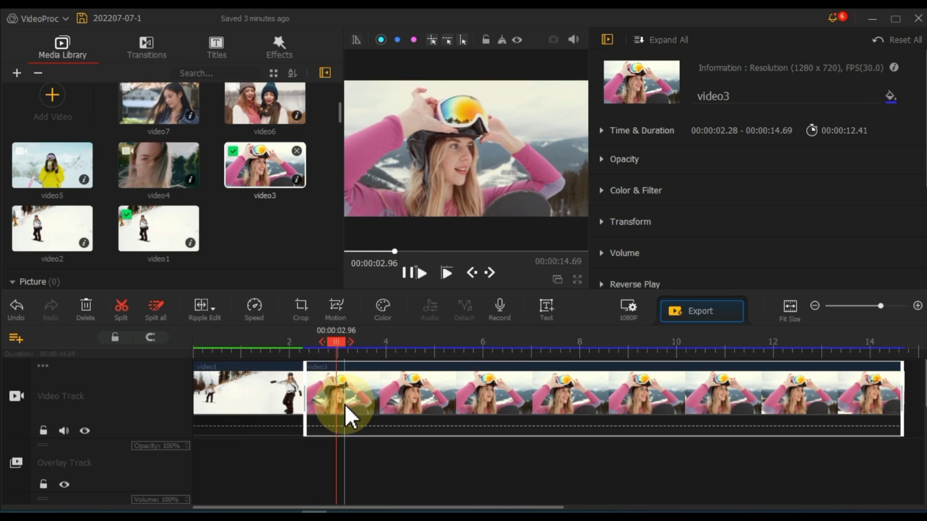
{"action": "key", "text": "space"}
{"action": "left_click", "coordinate": [345, 404]}
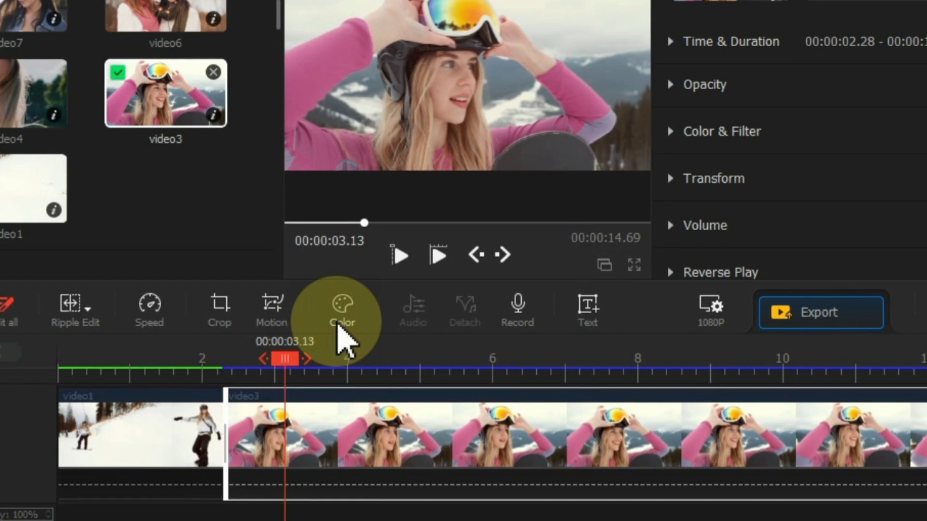
- Try the Travel6, Travel5, Less Expo, Warm and Mono filters on video3
{"action": "left_click", "coordinate": [338, 325]}
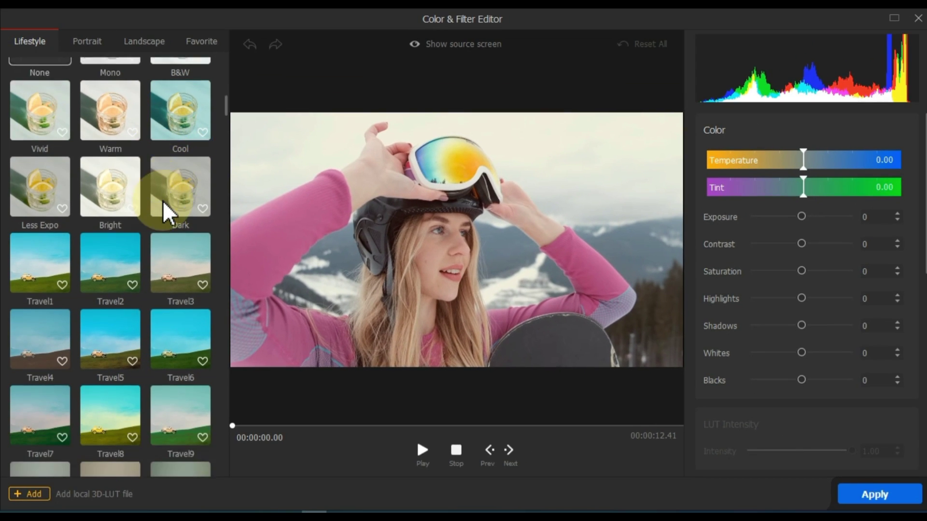
{"action": "scroll", "coordinate": [162, 201], "scroll_direction": "down", "scroll_amount": 3}
{"action": "scroll", "coordinate": [162, 201], "scroll_direction": "down", "scroll_amount": 2}
{"action": "scroll", "coordinate": [161, 202], "scroll_direction": "down", "scroll_amount": 2}
{"action": "scroll", "coordinate": [162, 202], "scroll_direction": "down", "scroll_amount": 1}
{"action": "scroll", "coordinate": [162, 201], "scroll_direction": "up", "scroll_amount": 2}
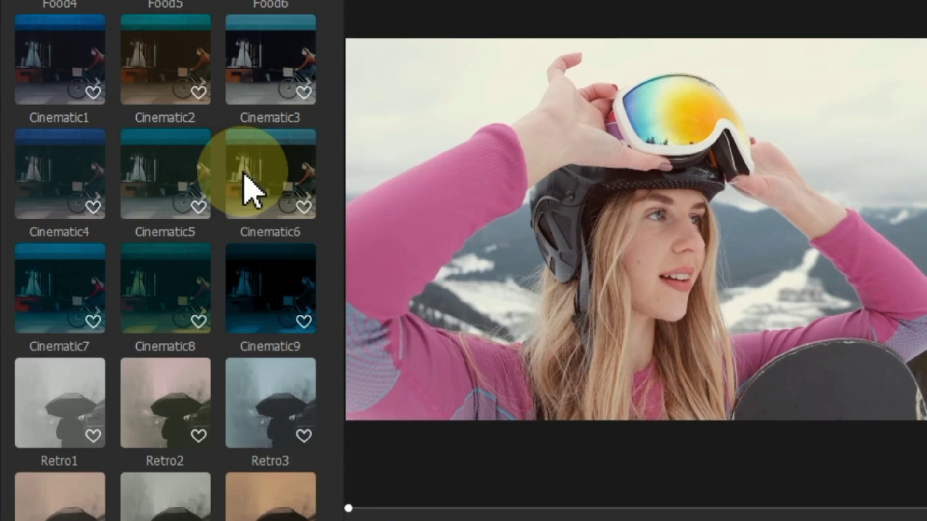
{"action": "scroll", "coordinate": [246, 188], "scroll_direction": "up", "scroll_amount": 4}
{"action": "scroll", "coordinate": [249, 186], "scroll_direction": "up", "scroll_amount": 2}
{"action": "scroll", "coordinate": [248, 187], "scroll_direction": "up", "scroll_amount": 1}
{"action": "left_click", "coordinate": [258, 228]}
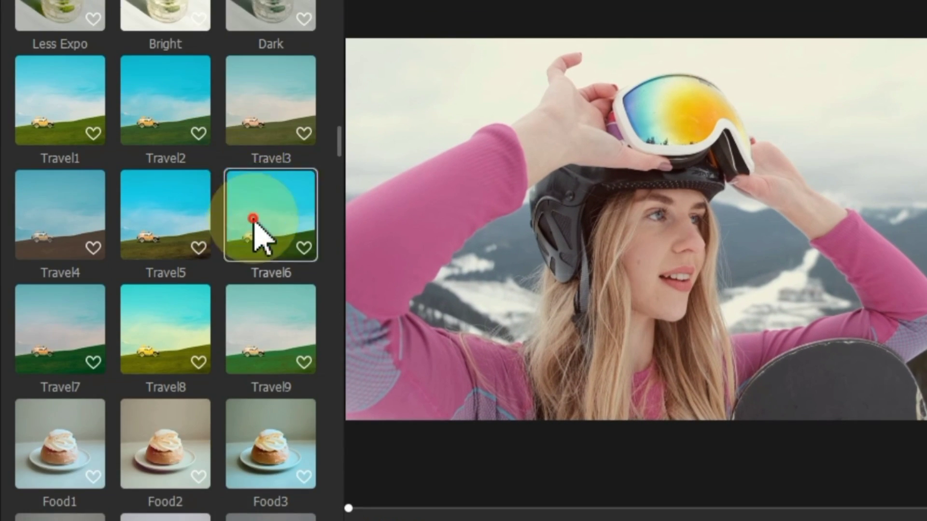
{"action": "left_click", "coordinate": [169, 238]}
{"action": "scroll", "coordinate": [186, 315], "scroll_direction": "down", "scroll_amount": 1}
{"action": "scroll", "coordinate": [186, 315], "scroll_direction": "down", "scroll_amount": 1}
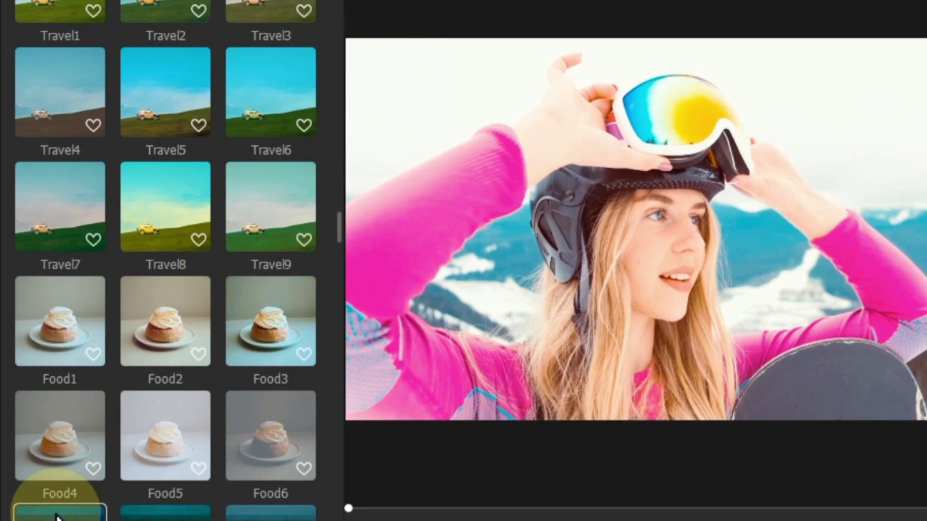
{"action": "scroll", "coordinate": [163, 312], "scroll_direction": "up", "scroll_amount": 4}
{"action": "scroll", "coordinate": [156, 308], "scroll_direction": "up", "scroll_amount": 1}
{"action": "left_click", "coordinate": [32, 259]}
{"action": "left_click", "coordinate": [177, 140]}
{"action": "left_click", "coordinate": [166, 29]}
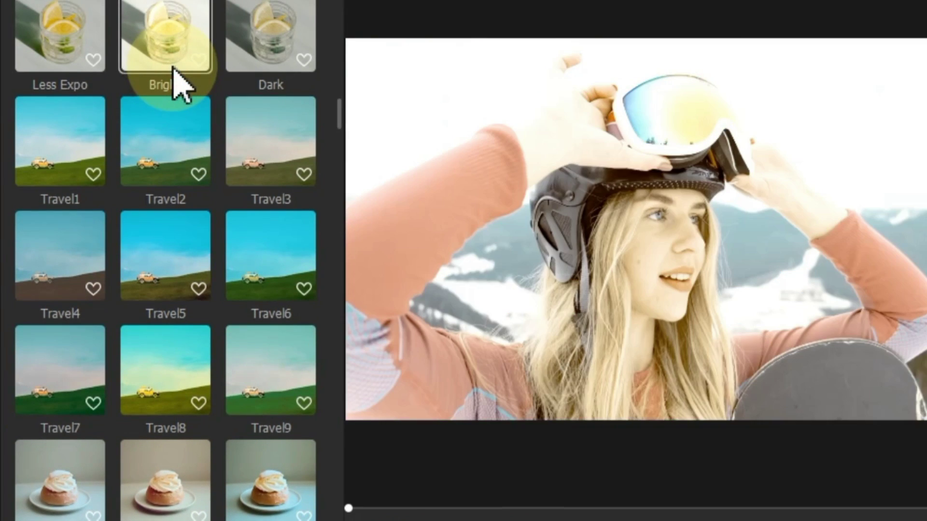
- Apply the Travel2 filter to video3 and play, then pause, its preview
{"action": "left_click", "coordinate": [181, 185]}
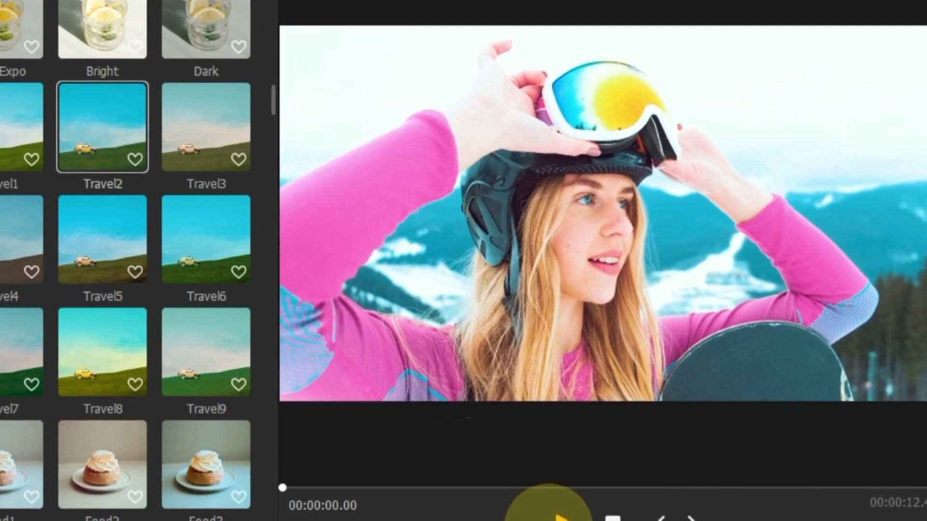
{"action": "left_click", "coordinate": [484, 507]}
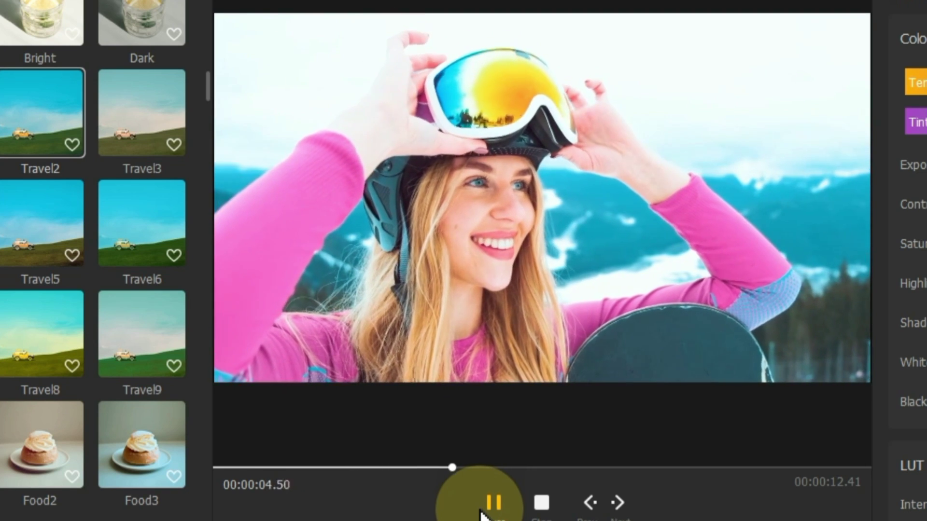
{"action": "left_click", "coordinate": [483, 506]}
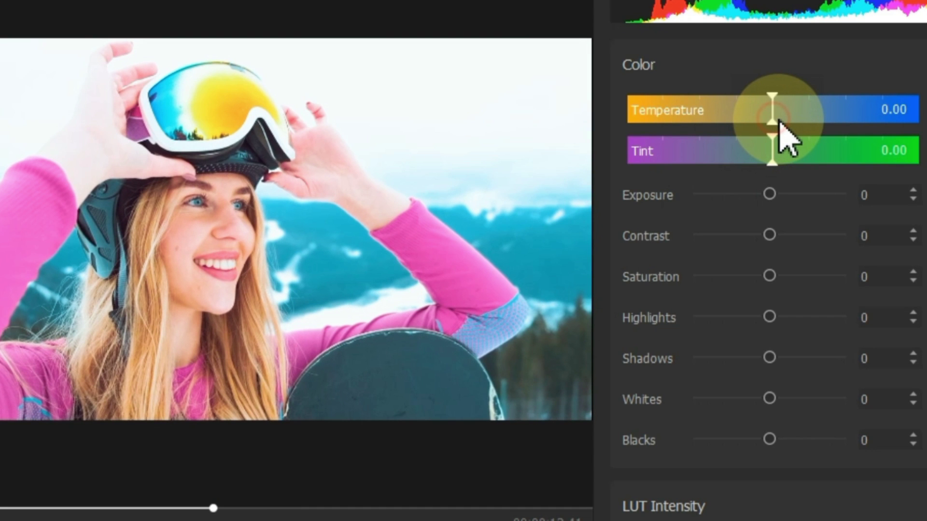
- Set temperature -6.29, greener tint, lower exposure, more contrast, darker shadows, 0.49 intensity, and sharpening
{"action": "mouse_move", "coordinate": [780, 121]}
{"action": "left_mouse_down"}
{"action": "mouse_move", "coordinate": [803, 135]}
{"action": "mouse_move", "coordinate": [752, 130]}
{"action": "left_mouse_up"}
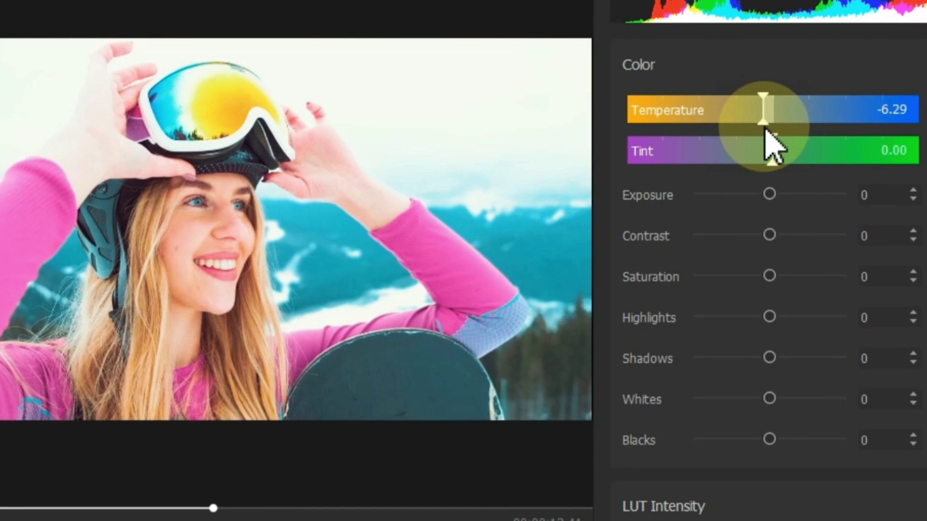
{"action": "mouse_move", "coordinate": [773, 164]}
{"action": "left_mouse_down"}
{"action": "mouse_move", "coordinate": [720, 151]}
{"action": "mouse_move", "coordinate": [771, 164]}
{"action": "mouse_move", "coordinate": [788, 197]}
{"action": "mouse_move", "coordinate": [768, 193]}
{"action": "left_mouse_up"}
{"action": "mouse_move", "coordinate": [770, 236]}
{"action": "left_mouse_down"}
{"action": "mouse_move", "coordinate": [787, 234]}
{"action": "mouse_move", "coordinate": [779, 236]}
{"action": "left_mouse_up"}
{"action": "left_click_drag", "start_coordinate": [780, 276], "coordinate": [750, 255]}
{"action": "scroll", "coordinate": [703, 352], "scroll_direction": "down", "scroll_amount": 1}
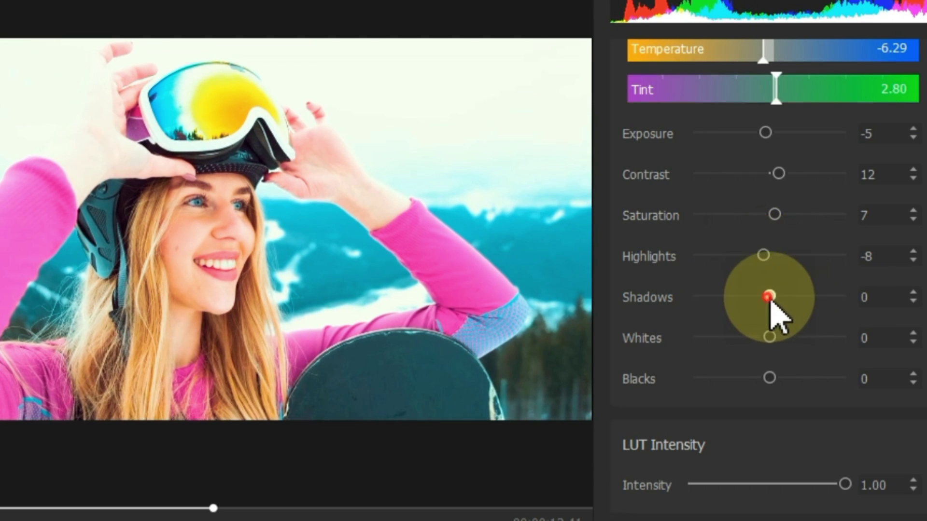
{"action": "left_click_drag", "start_coordinate": [767, 297], "coordinate": [757, 297]}
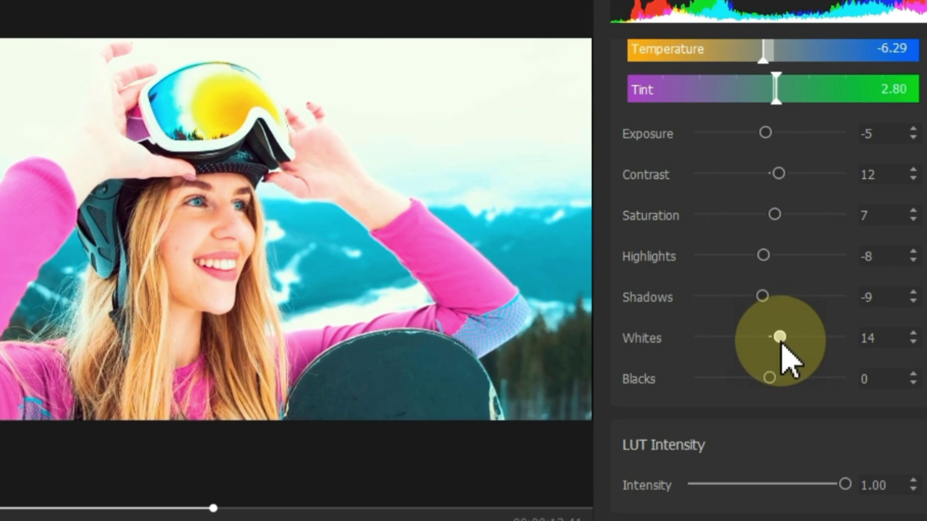
{"action": "mouse_move", "coordinate": [769, 379]}
{"action": "left_mouse_down"}
{"action": "mouse_move", "coordinate": [753, 378]}
{"action": "mouse_move", "coordinate": [767, 379]}
{"action": "left_mouse_up"}
{"action": "scroll", "coordinate": [852, 279], "scroll_direction": "down", "scroll_amount": 4}
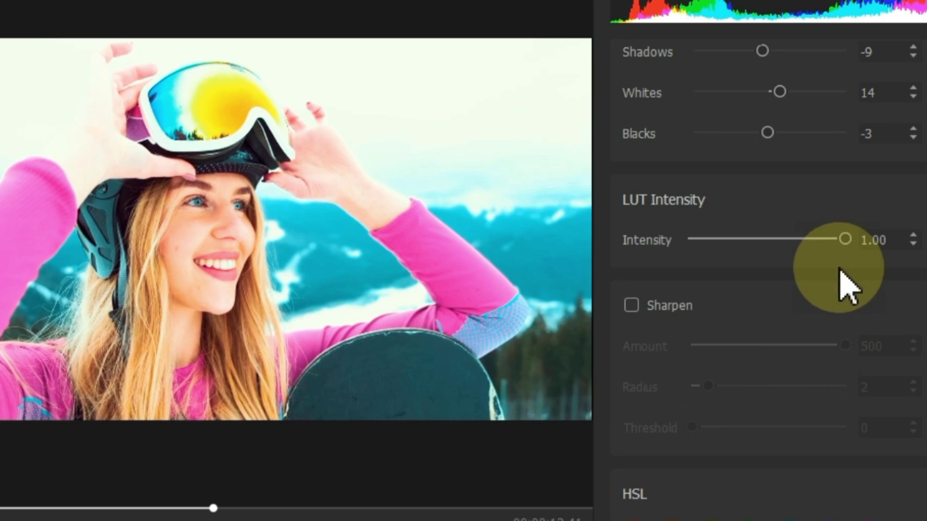
{"action": "mouse_move", "coordinate": [844, 262]}
{"action": "left_mouse_down"}
{"action": "mouse_move", "coordinate": [747, 251]}
{"action": "mouse_move", "coordinate": [769, 273]}
{"action": "left_mouse_up"}
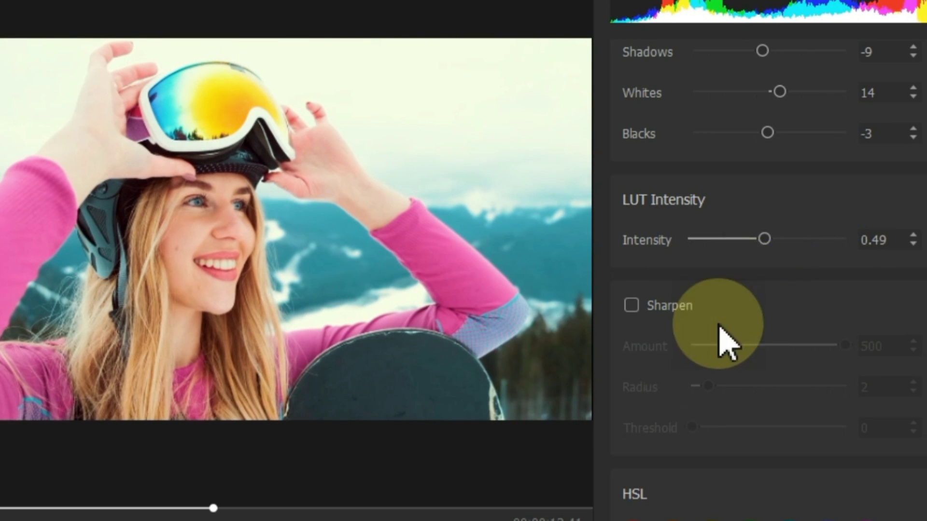
{"action": "scroll", "coordinate": [725, 344], "scroll_direction": "down", "scroll_amount": 3}
{"action": "left_click", "coordinate": [655, 124]}
{"action": "mouse_move", "coordinate": [825, 166]}
{"action": "left_mouse_down"}
{"action": "mouse_move", "coordinate": [699, 187]}
{"action": "mouse_move", "coordinate": [821, 212]}
{"action": "mouse_move", "coordinate": [729, 214]}
{"action": "mouse_move", "coordinate": [803, 218]}
{"action": "mouse_move", "coordinate": [717, 203]}
{"action": "left_mouse_up"}
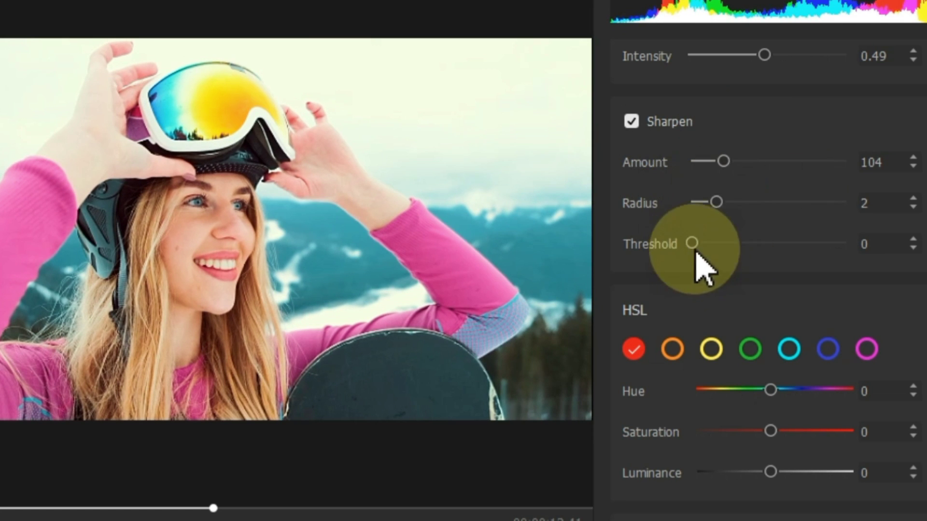
{"action": "mouse_move", "coordinate": [693, 244]}
{"action": "left_mouse_down"}
{"action": "mouse_move", "coordinate": [824, 258]}
{"action": "mouse_move", "coordinate": [641, 258]}
{"action": "mouse_move", "coordinate": [812, 279]}
{"action": "mouse_move", "coordinate": [662, 283]}
{"action": "left_mouse_up"}
{"action": "scroll", "coordinate": [725, 260], "scroll_direction": "down", "scroll_amount": 3}
- Test red hue, luminance and saturation shifts and a dark vignette, resetting each to zero
{"action": "left_click_drag", "start_coordinate": [768, 207], "coordinate": [794, 211]}
{"action": "left_click", "coordinate": [913, 204]}
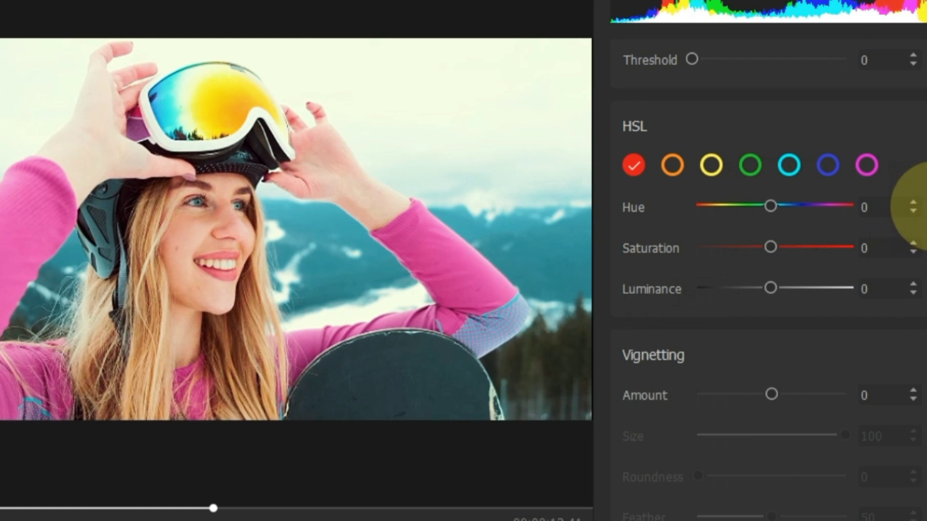
{"action": "left_click_drag", "start_coordinate": [770, 289], "coordinate": [749, 289]}
{"action": "left_click", "coordinate": [913, 288]}
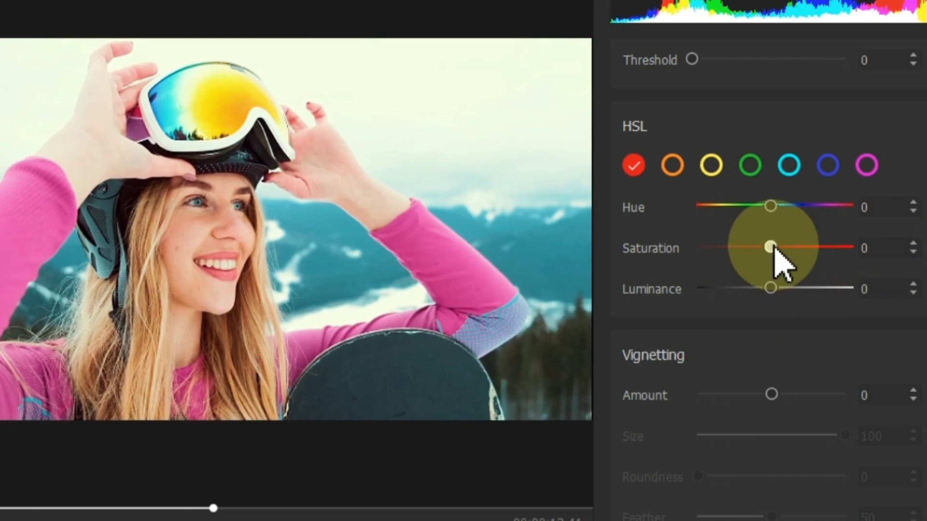
{"action": "left_click_drag", "start_coordinate": [770, 248], "coordinate": [756, 248]}
{"action": "left_click", "coordinate": [911, 249]}
{"action": "left_click", "coordinate": [751, 165]}
{"action": "left_click", "coordinate": [828, 165]}
{"action": "scroll", "coordinate": [750, 373], "scroll_direction": "down", "scroll_amount": 1}
{"action": "mouse_move", "coordinate": [771, 381]}
{"action": "left_mouse_down"}
{"action": "mouse_move", "coordinate": [827, 393]}
{"action": "mouse_move", "coordinate": [703, 434]}
{"action": "left_mouse_up"}
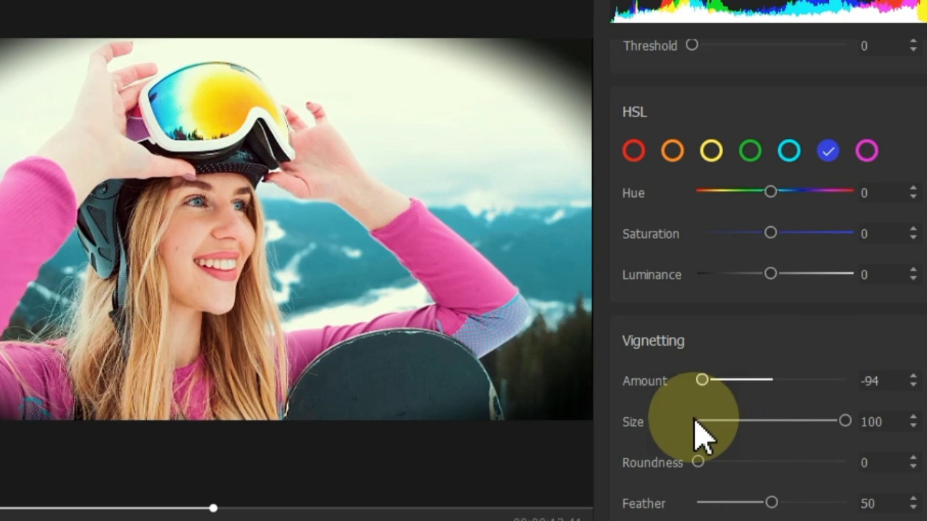
{"action": "left_click", "coordinate": [880, 381]}
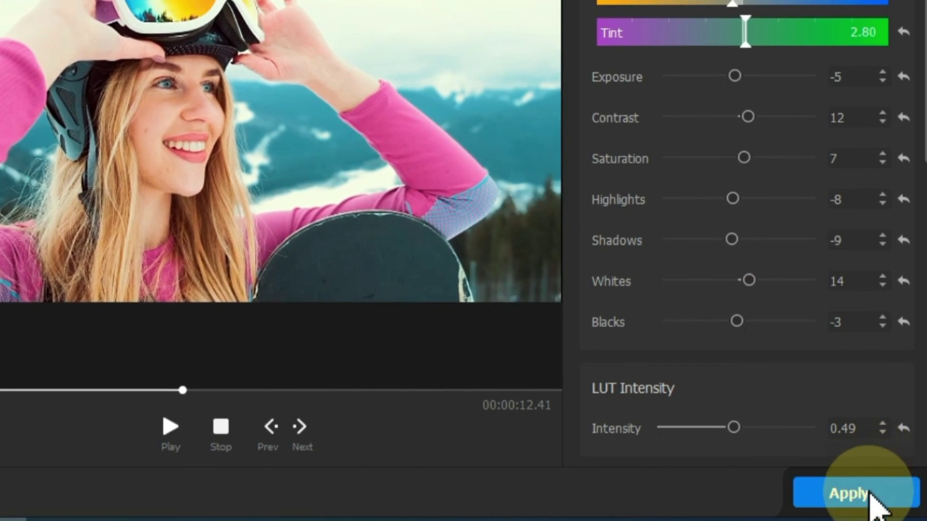
- Apply video3's colour changes, delete the extra clip at the timeline end, and add video4 after video3
{"action": "left_click", "coordinate": [855, 494]}
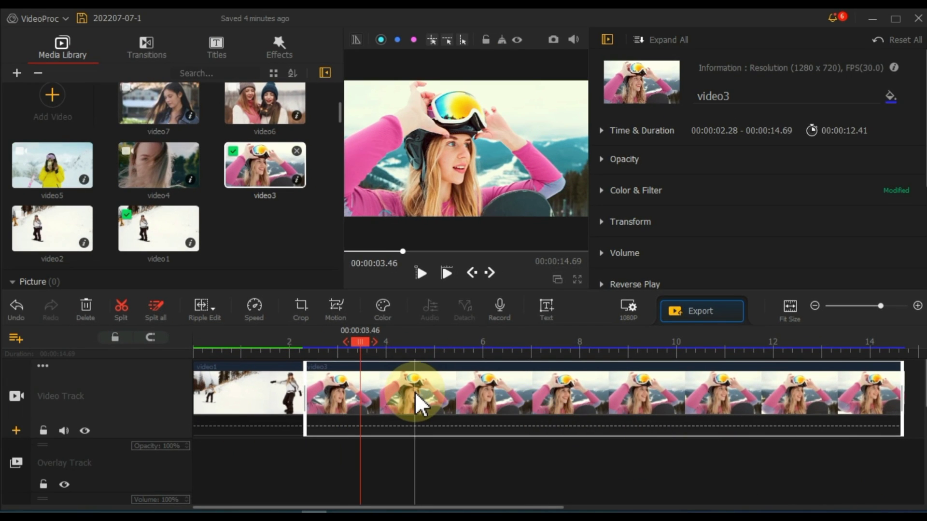
{"action": "left_click", "coordinate": [415, 392]}
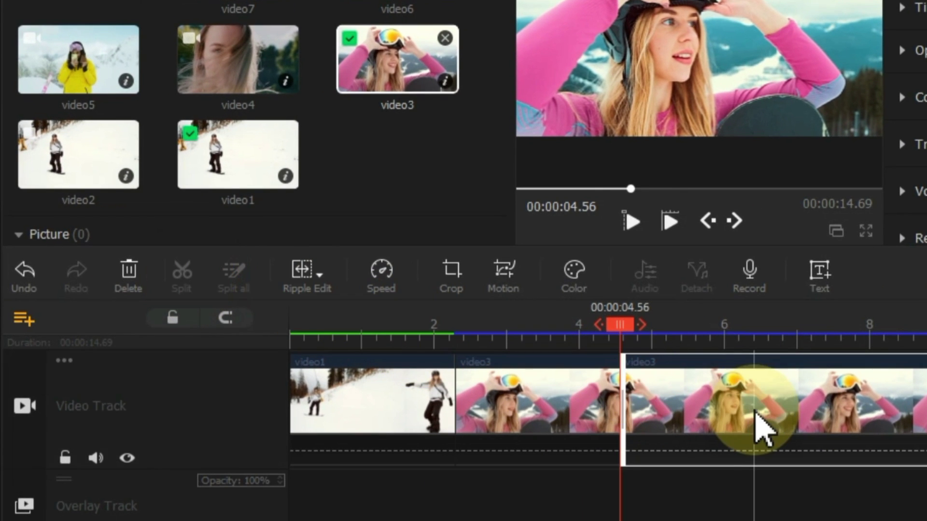
{"action": "left_click", "coordinate": [755, 425]}
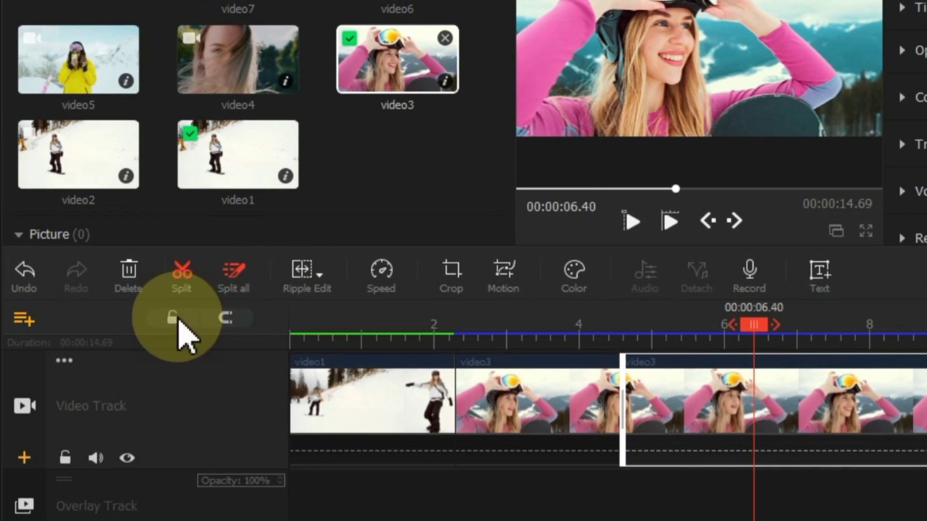
{"action": "left_click", "coordinate": [129, 279]}
{"action": "left_click", "coordinate": [577, 385]}
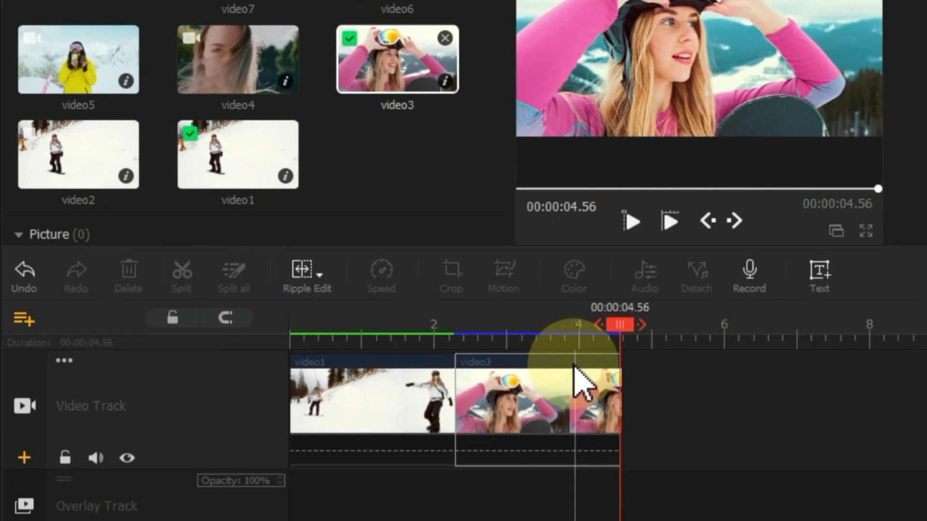
{"action": "left_click_drag", "start_coordinate": [238, 108], "coordinate": [444, 398]}
- Split video4 into four pieces at about 6.90, 10.16 and 13.10 seconds
{"action": "mouse_move", "coordinate": [415, 347]}
{"action": "left_mouse_down"}
{"action": "mouse_move", "coordinate": [582, 344]}
{"action": "mouse_move", "coordinate": [717, 357]}
{"action": "mouse_move", "coordinate": [921, 346]}
{"action": "mouse_move", "coordinate": [895, 402]}
{"action": "left_mouse_up"}
{"action": "left_click", "coordinate": [120, 308]}
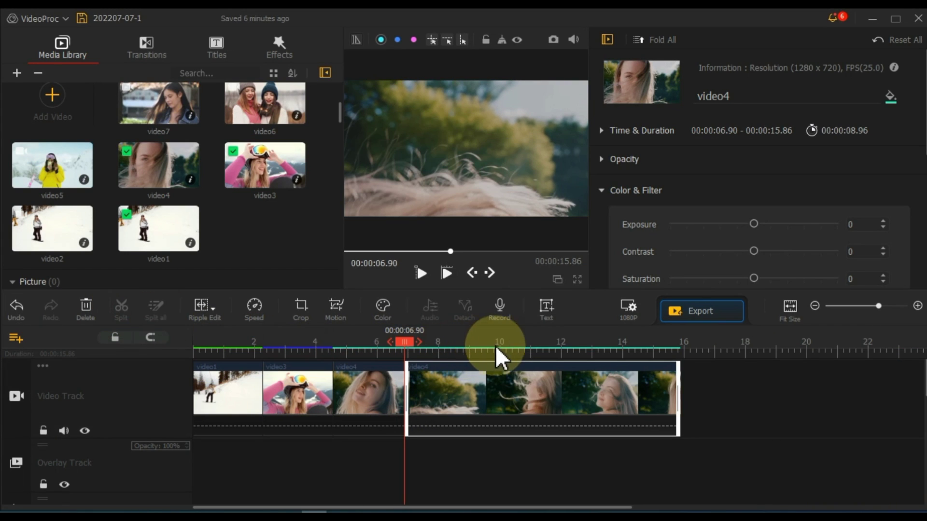
{"action": "left_click", "coordinate": [505, 346]}
{"action": "key", "text": "ctrl+k"}
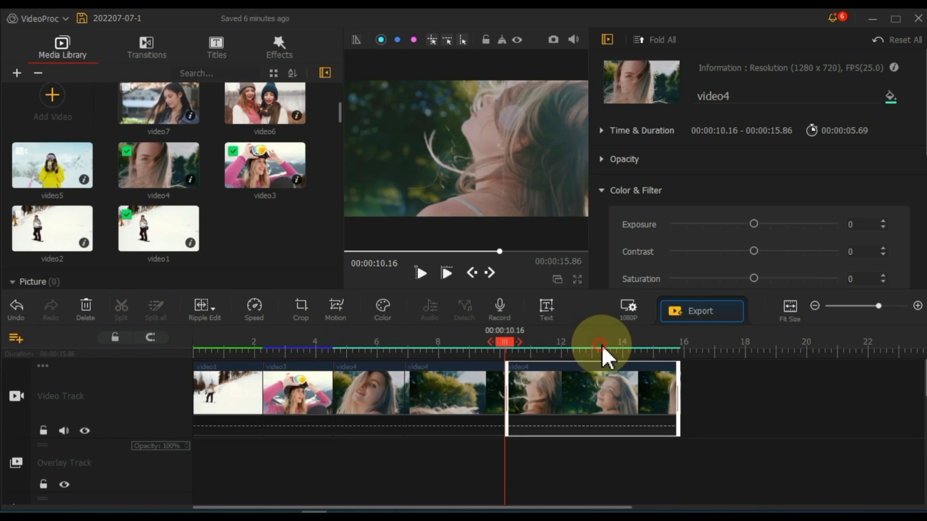
{"action": "left_click", "coordinate": [603, 345]}
{"action": "key", "text": "ctrl+k"}
{"action": "mouse_move", "coordinate": [598, 388]}
{"action": "left_mouse_down"}
{"action": "mouse_move", "coordinate": [398, 402]}
{"action": "mouse_move", "coordinate": [366, 372]}
{"action": "left_mouse_up"}
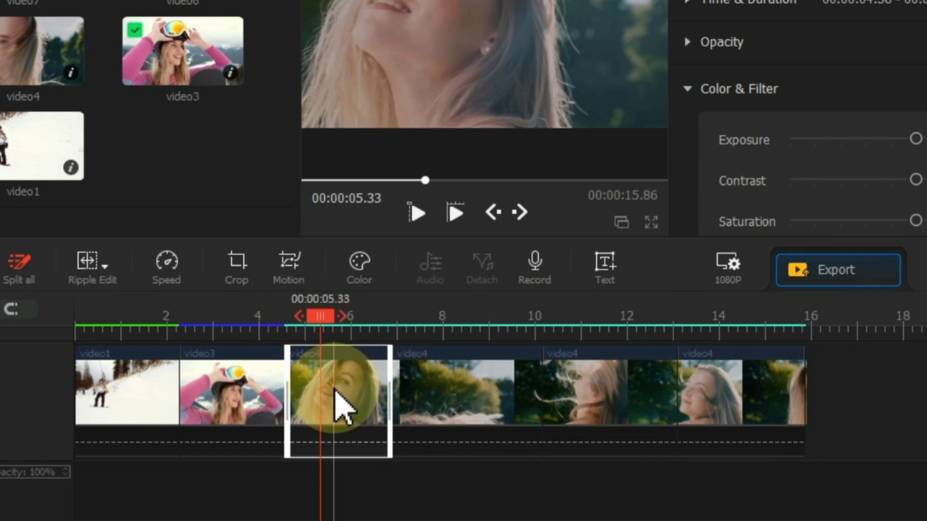
- Give the first video4 piece the Pull Out 2 motion preset
{"action": "left_click", "coordinate": [335, 391]}
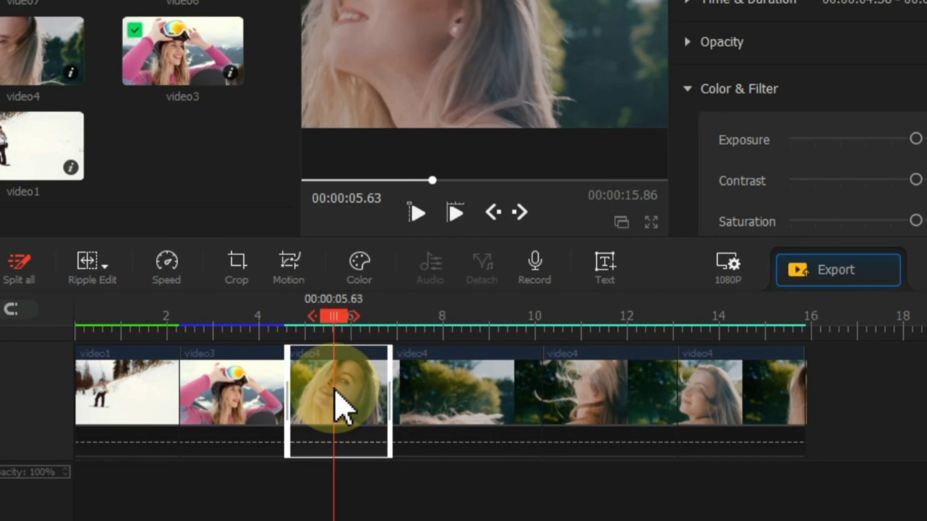
{"action": "left_click", "coordinate": [287, 268]}
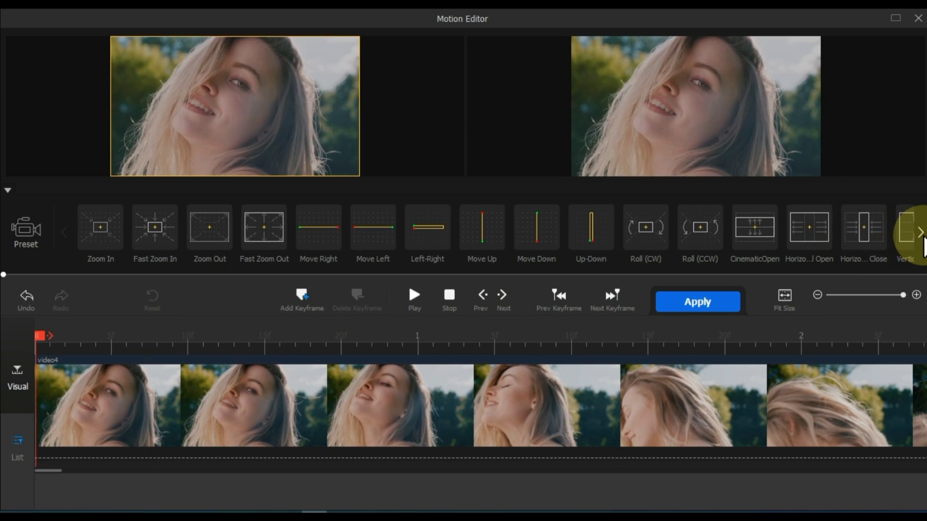
{"action": "left_click", "coordinate": [920, 234]}
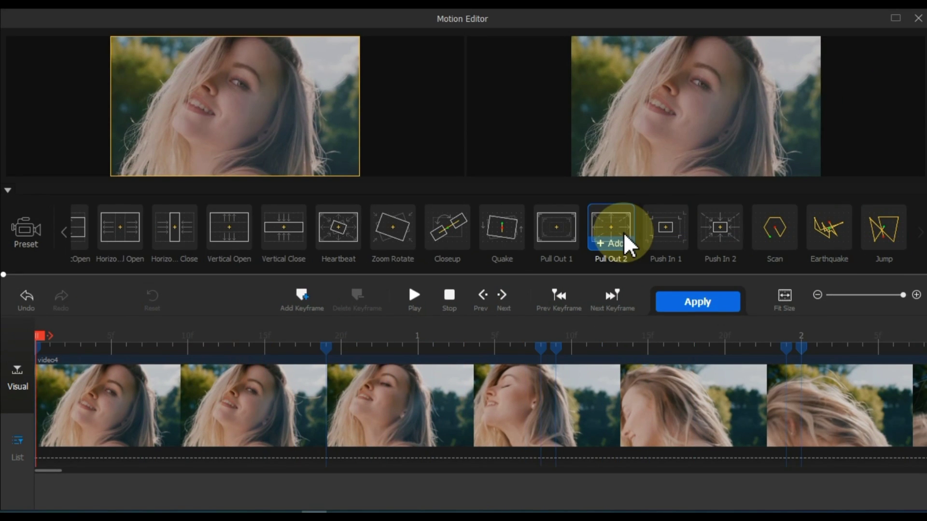
{"action": "left_click", "coordinate": [610, 243]}
{"action": "left_click", "coordinate": [424, 297]}
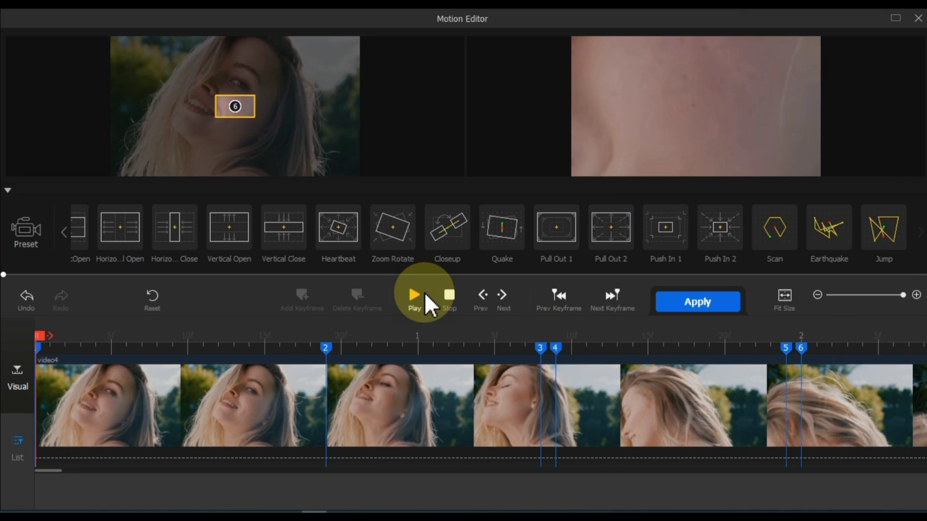
{"action": "left_click", "coordinate": [681, 311]}
{"action": "left_click_drag", "start_coordinate": [333, 349], "coordinate": [337, 350]}
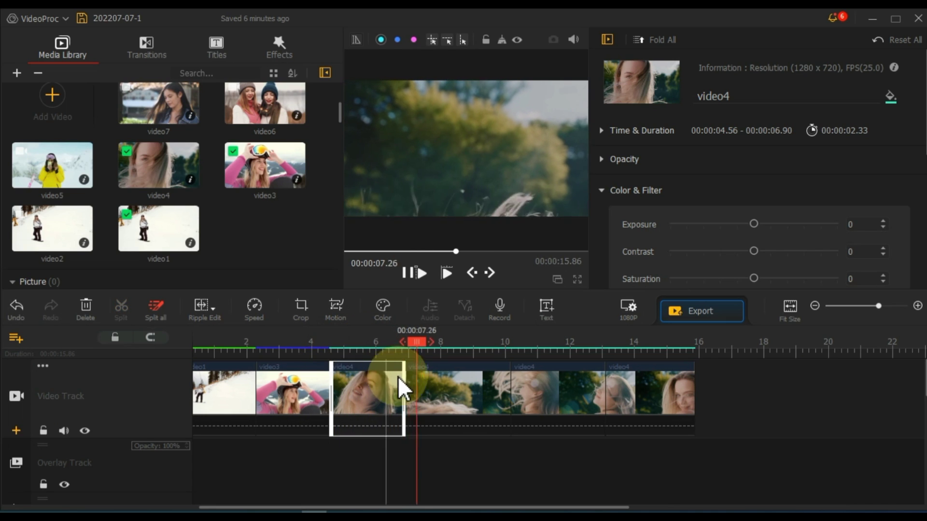
- Give the second video4 piece the Move Right motion preset
{"action": "left_click", "coordinate": [432, 388]}
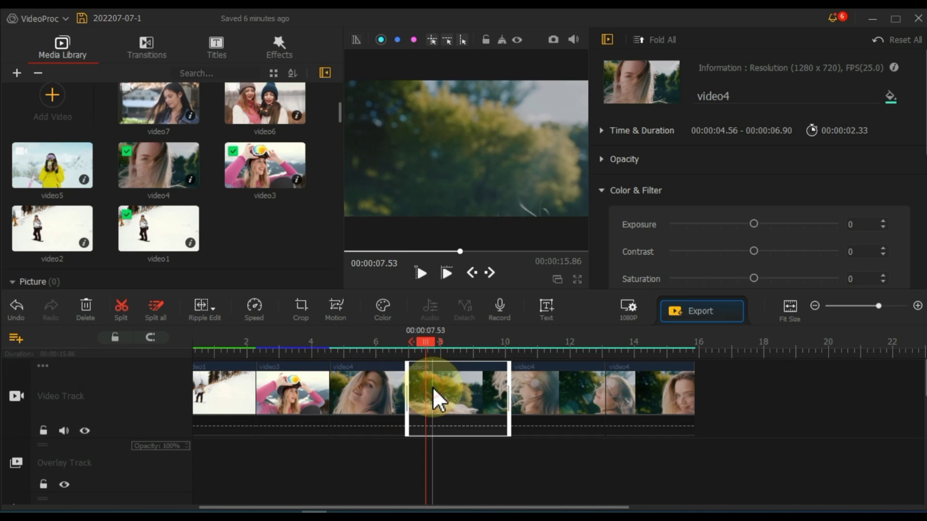
{"action": "left_click", "coordinate": [339, 315]}
{"action": "mouse_move", "coordinate": [318, 232]}
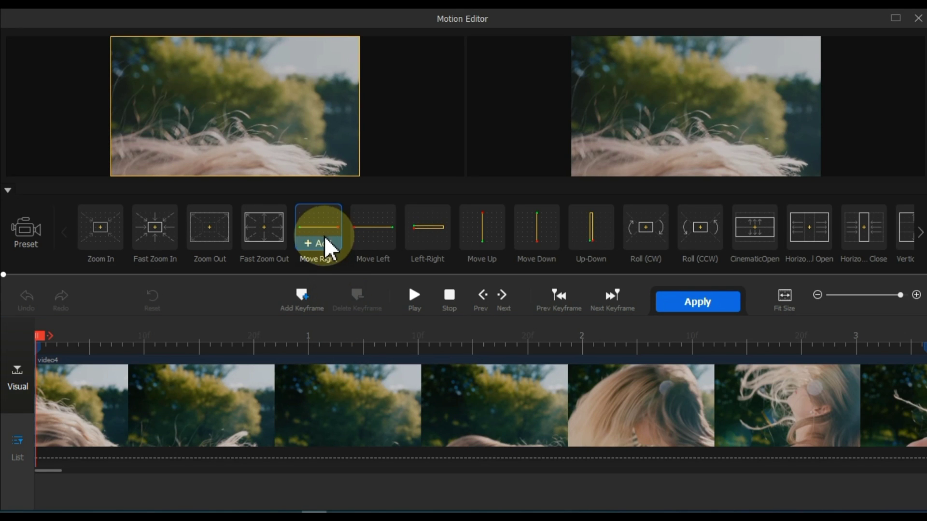
{"action": "left_click", "coordinate": [320, 242]}
{"action": "left_click", "coordinate": [422, 293]}
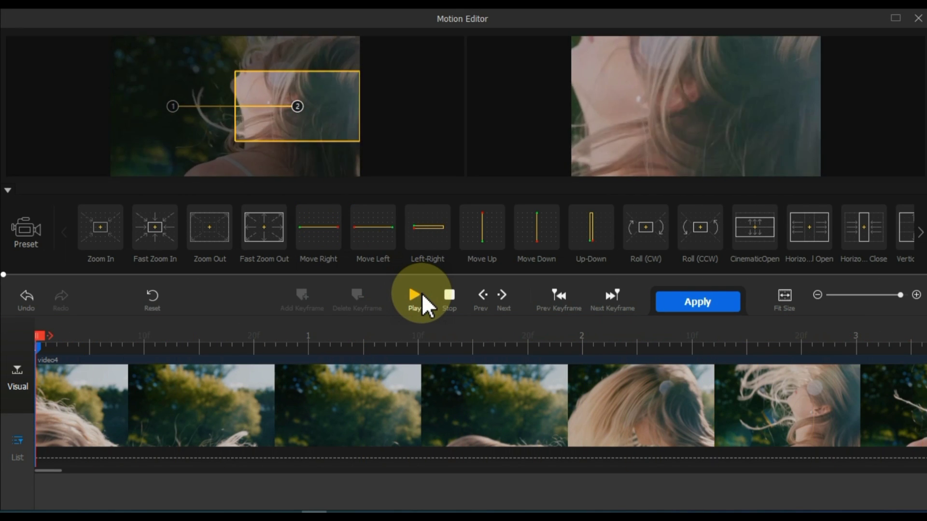
{"action": "left_click", "coordinate": [697, 303]}
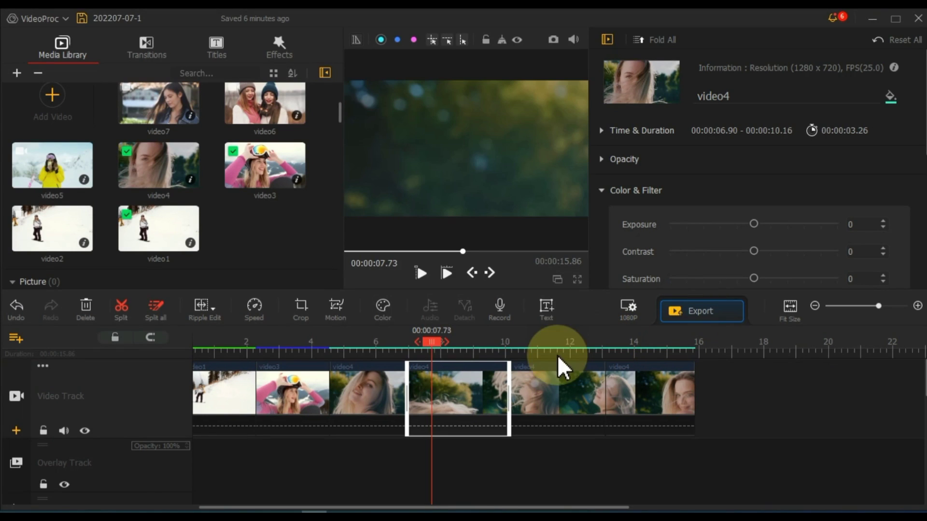
- Give the third video4 piece a Roll motion preset
{"action": "left_click", "coordinate": [554, 397]}
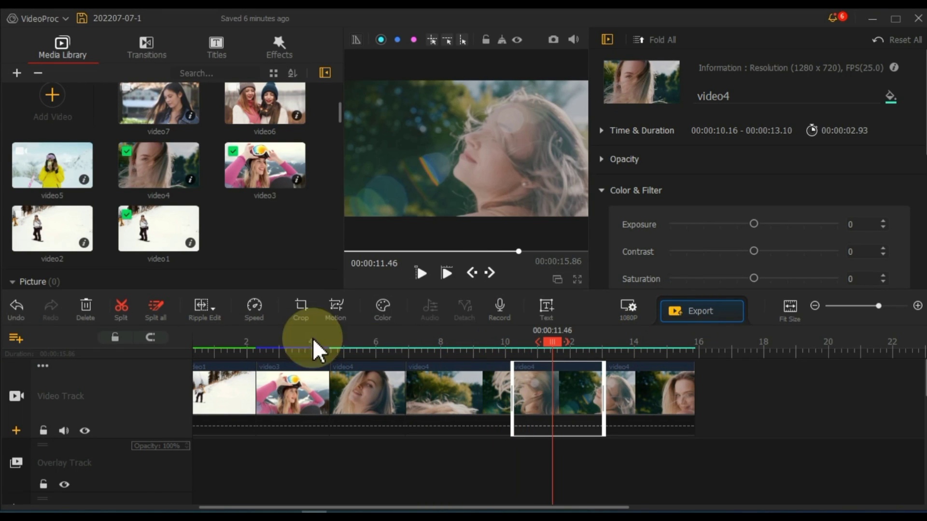
{"action": "left_click", "coordinate": [336, 307]}
{"action": "mouse_move", "coordinate": [699, 228]}
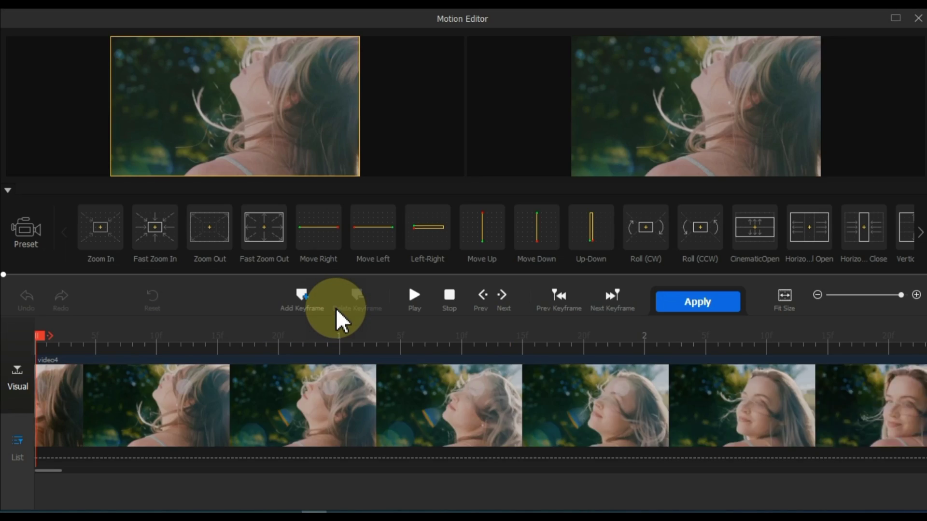
{"action": "left_click", "coordinate": [711, 242]}
{"action": "left_click", "coordinate": [422, 295]}
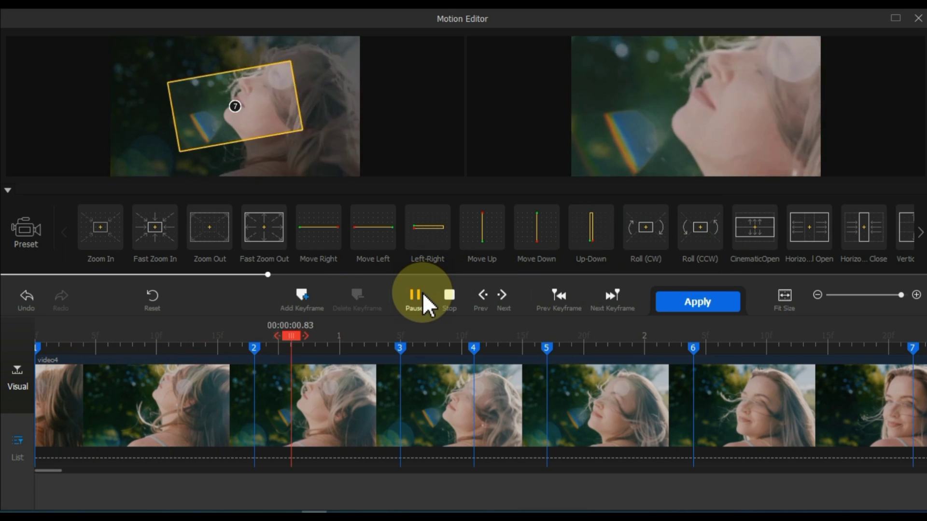
{"action": "left_click", "coordinate": [659, 310]}
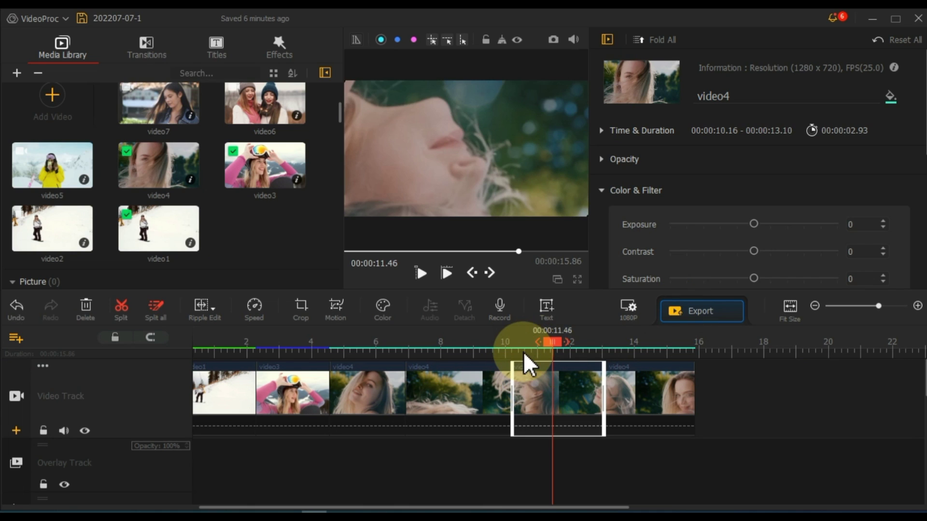
- Give the last video4 piece the Heartbeat motion, then play the ending from about 13.5 seconds
{"action": "left_click", "coordinate": [523, 352]}
{"action": "left_click", "coordinate": [627, 403]}
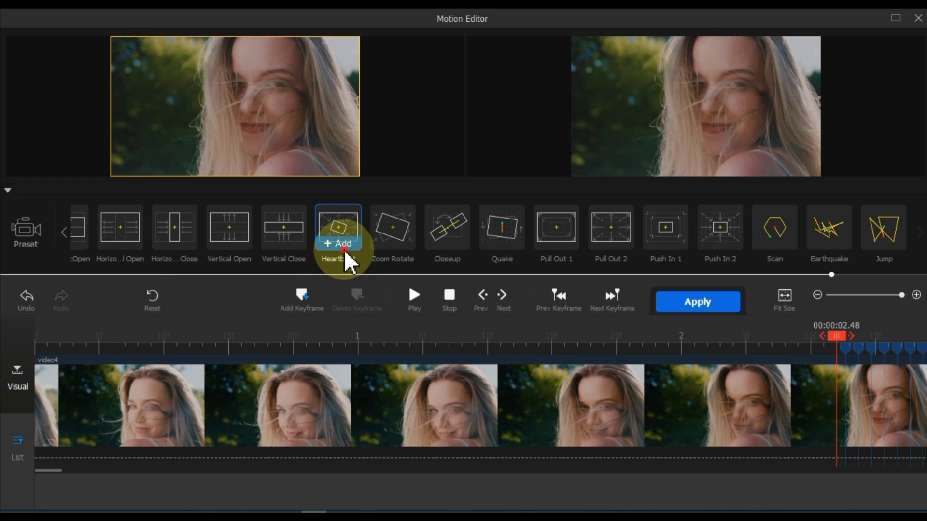
{"action": "left_click", "coordinate": [345, 246]}
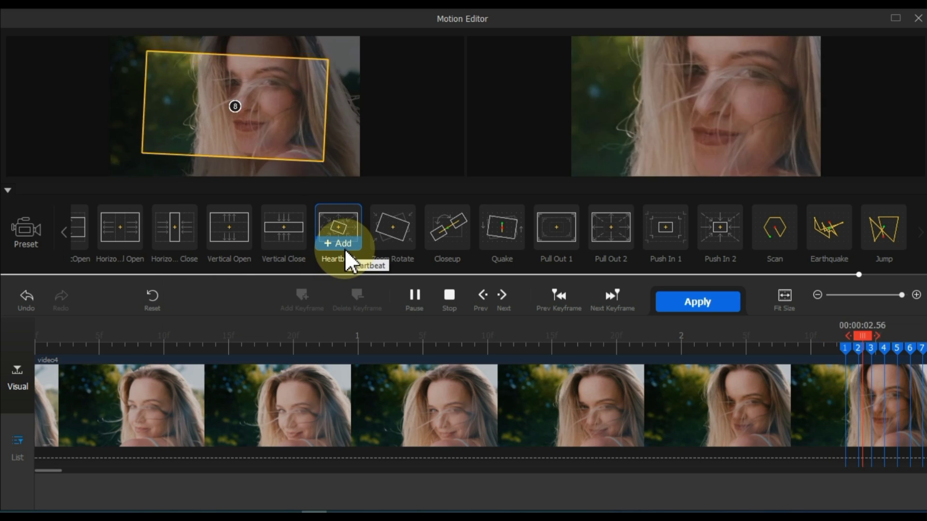
{"action": "left_click", "coordinate": [692, 301]}
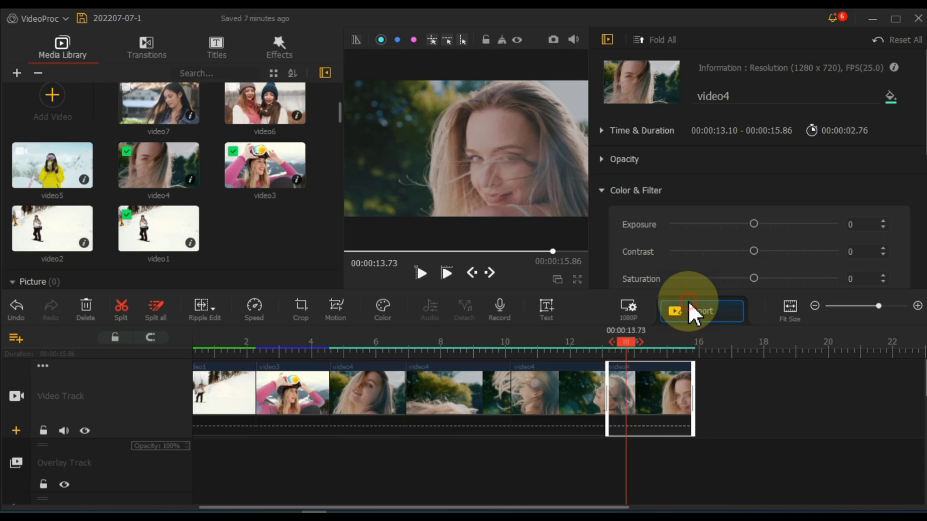
{"action": "left_click_drag", "start_coordinate": [657, 346], "coordinate": [620, 351]}
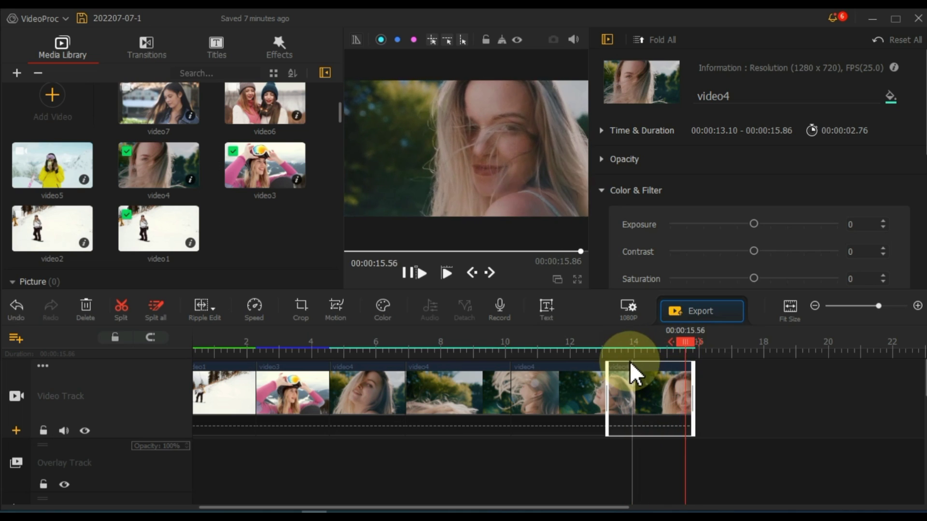
{"action": "key", "text": "space"}
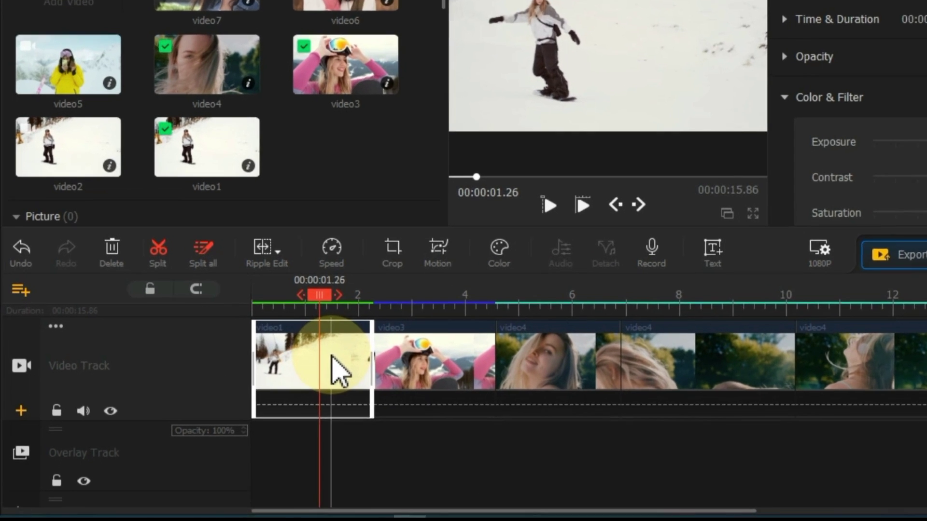
- Try the 4:3, 1:1, 3:4, 1.85:1 and freeform crop ratios on video1
{"action": "left_click", "coordinate": [254, 387]}
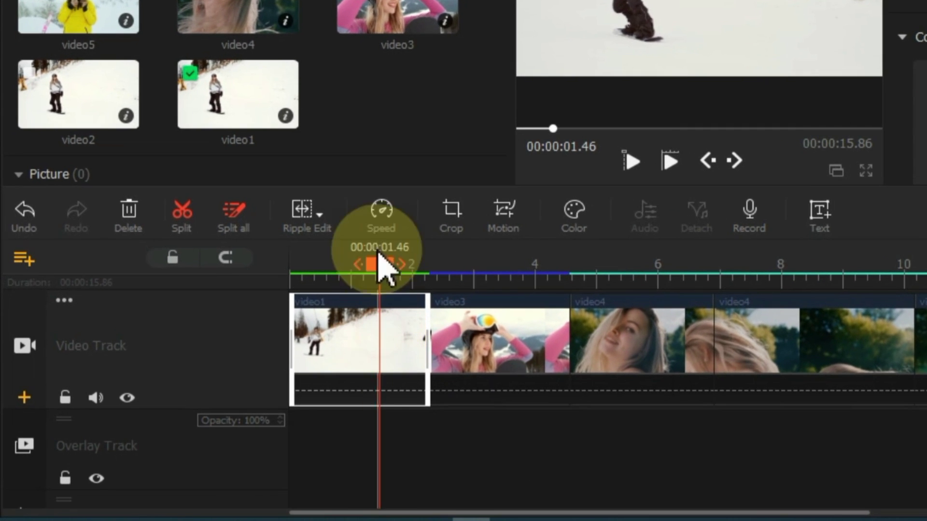
{"action": "left_click", "coordinate": [446, 215]}
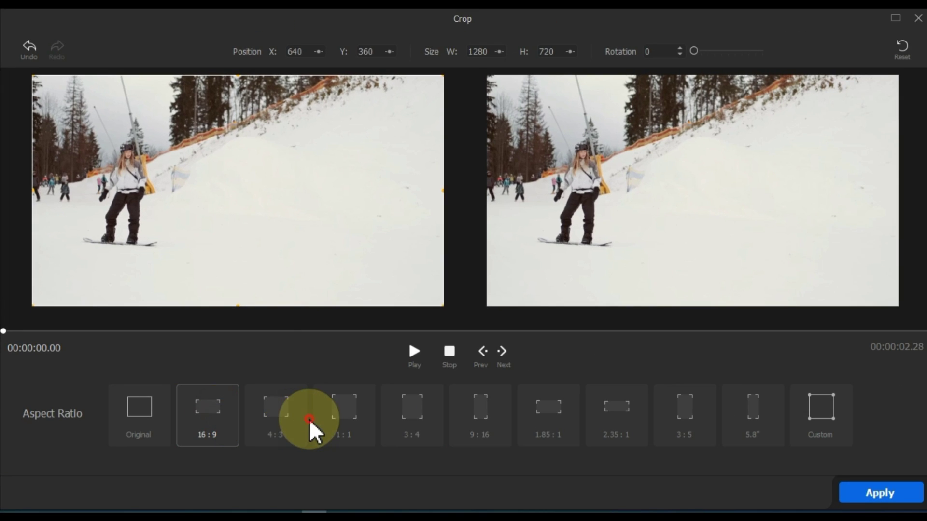
{"action": "left_click", "coordinate": [309, 421]}
{"action": "left_click", "coordinate": [341, 424]}
{"action": "left_click", "coordinate": [410, 423]}
{"action": "left_click", "coordinate": [549, 420]}
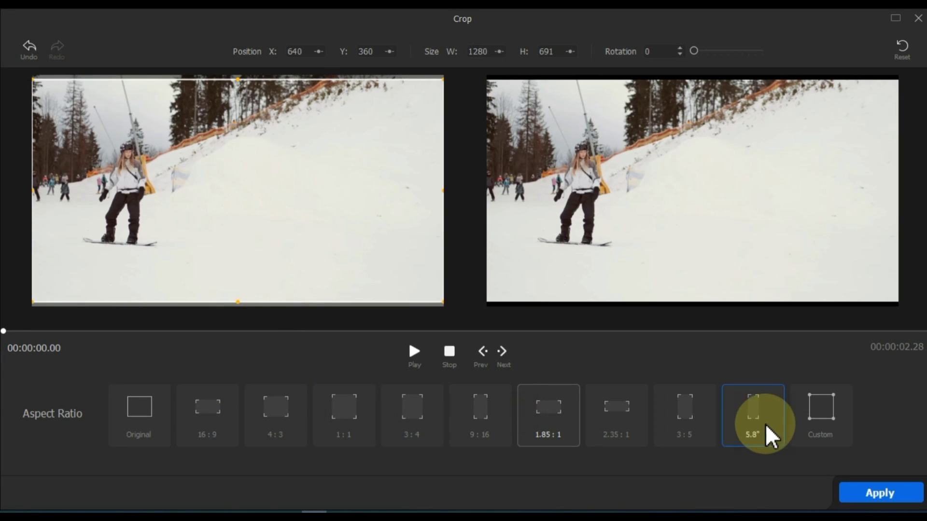
{"action": "left_click", "coordinate": [820, 417]}
- Apply a 16:9 crop of 1114×627 to video1, shifted slightly right
{"action": "mouse_move", "coordinate": [442, 78]}
{"action": "left_mouse_down"}
{"action": "mouse_move", "coordinate": [268, 163]}
{"action": "mouse_move", "coordinate": [156, 290]}
{"action": "mouse_move", "coordinate": [194, 208]}
{"action": "mouse_move", "coordinate": [425, 56]}
{"action": "left_mouse_up"}
{"action": "left_click", "coordinate": [212, 410]}
{"action": "mouse_move", "coordinate": [445, 78]}
{"action": "left_mouse_down"}
{"action": "mouse_move", "coordinate": [280, 172]}
{"action": "mouse_move", "coordinate": [414, 114]}
{"action": "mouse_move", "coordinate": [391, 123]}
{"action": "left_mouse_up"}
{"action": "left_click_drag", "start_coordinate": [231, 194], "coordinate": [255, 186]}
{"action": "left_click", "coordinate": [871, 495]}
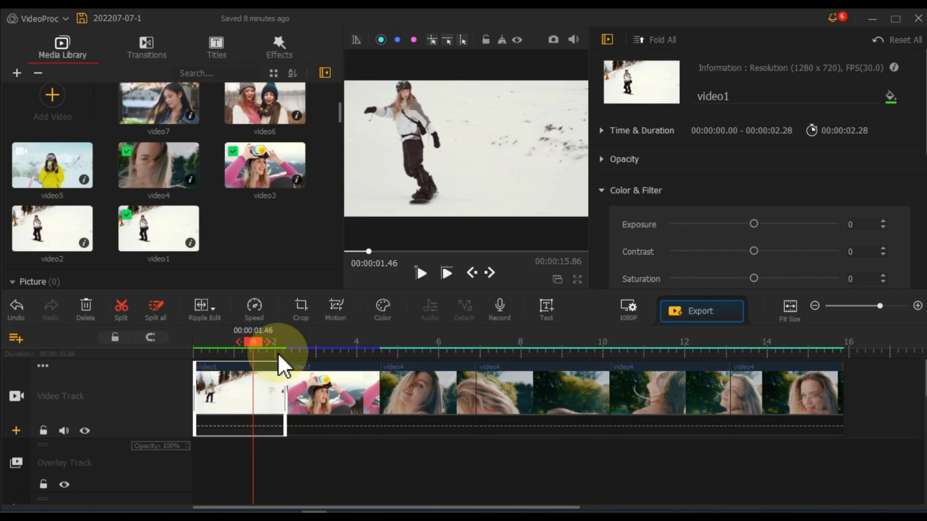
{"action": "left_click_drag", "start_coordinate": [258, 343], "coordinate": [194, 342]}
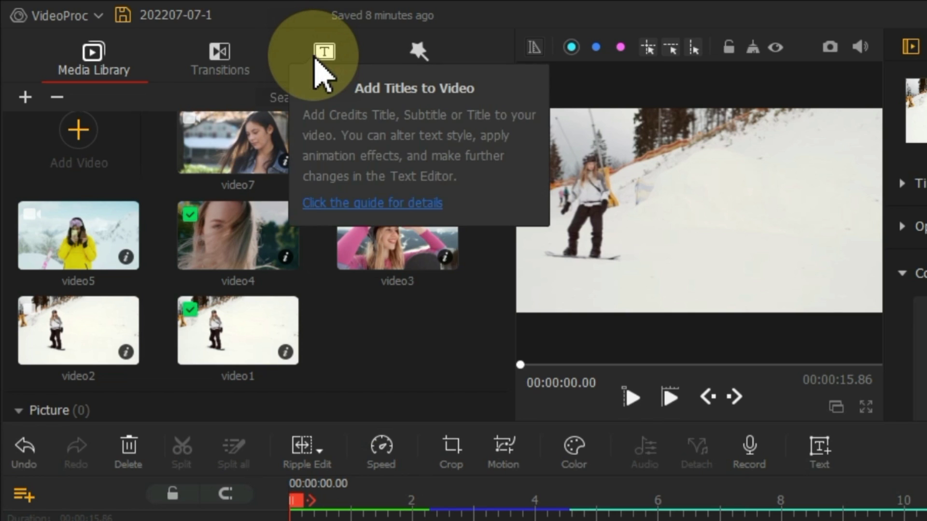
- Preview the Credit 3 and Title 6 templates, then select the Credit 3 clip at 0:00 on the overlay track
{"action": "left_click", "coordinate": [322, 69]}
{"action": "mouse_move", "coordinate": [397, 220]}
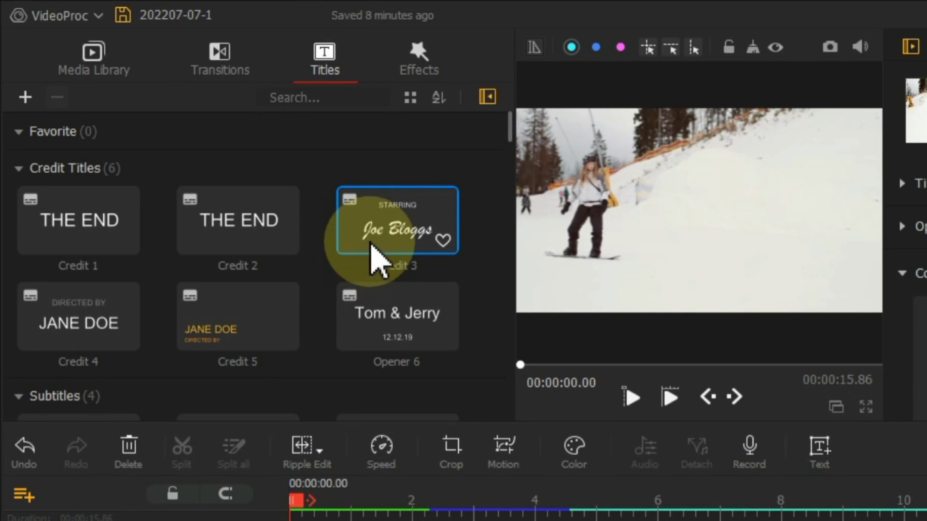
{"action": "left_click", "coordinate": [382, 239]}
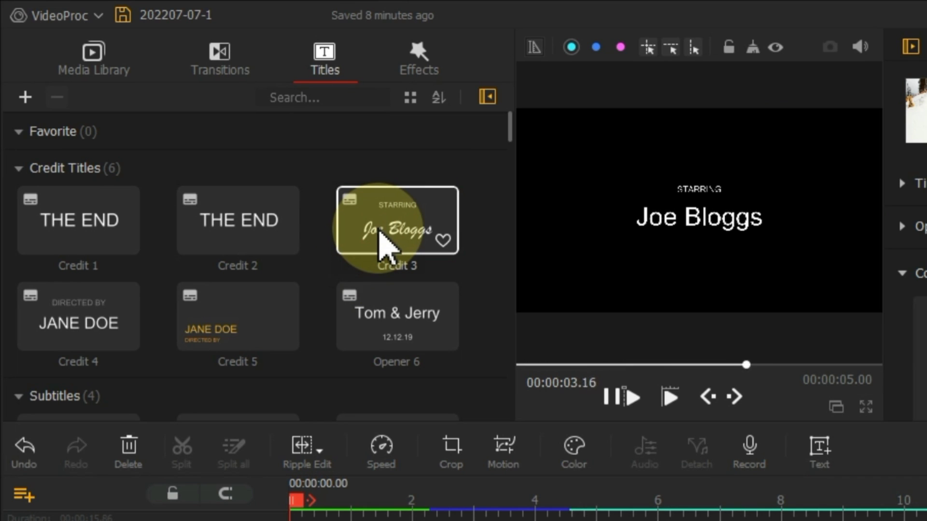
{"action": "scroll", "coordinate": [381, 242], "scroll_direction": "down", "scroll_amount": 3}
{"action": "scroll", "coordinate": [379, 244], "scroll_direction": "down", "scroll_amount": 2}
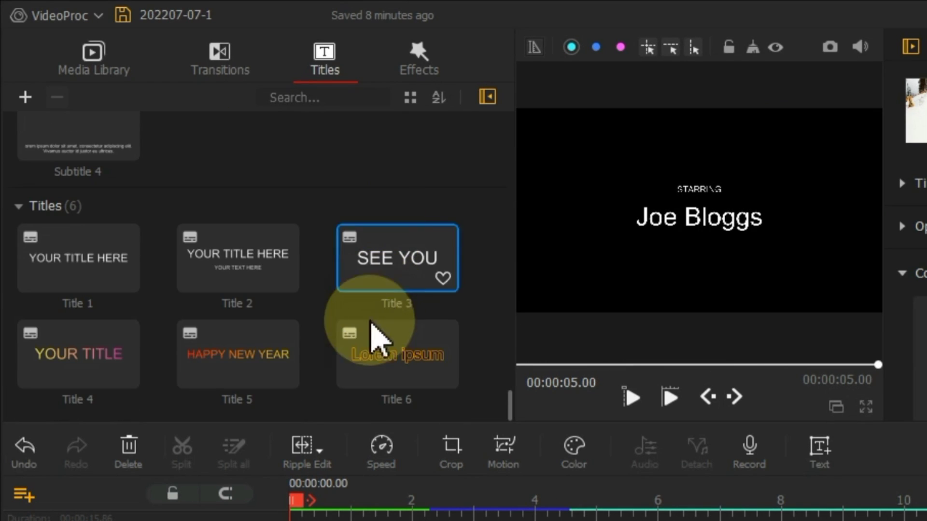
{"action": "left_click", "coordinate": [363, 378]}
{"action": "scroll", "coordinate": [355, 393], "scroll_direction": "up", "scroll_amount": 5}
{"action": "scroll", "coordinate": [356, 393], "scroll_direction": "up", "scroll_amount": 2}
{"action": "mouse_move", "coordinate": [372, 244]}
{"action": "left_mouse_down"}
{"action": "mouse_move", "coordinate": [250, 446]}
{"action": "mouse_move", "coordinate": [211, 484]}
{"action": "left_mouse_up"}
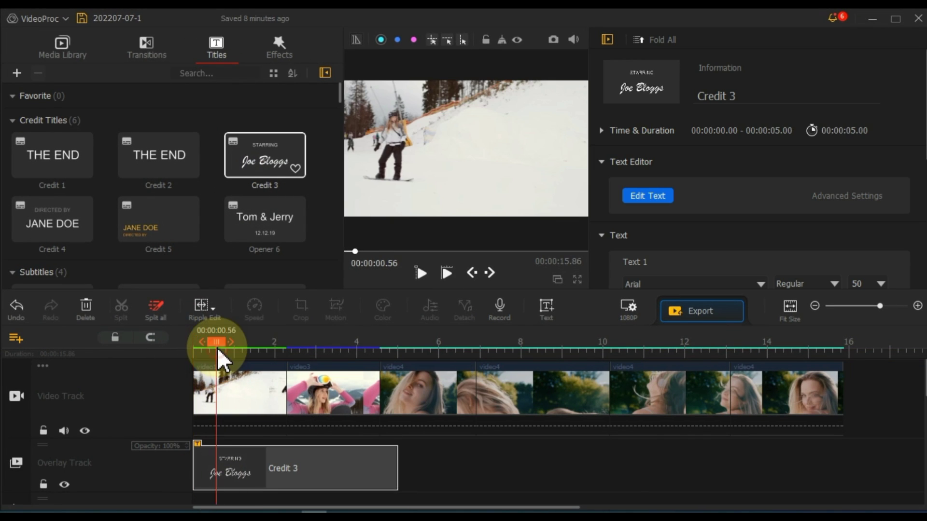
{"action": "left_click_drag", "start_coordinate": [217, 347], "coordinate": [290, 347]}
{"action": "left_click", "coordinate": [260, 478]}
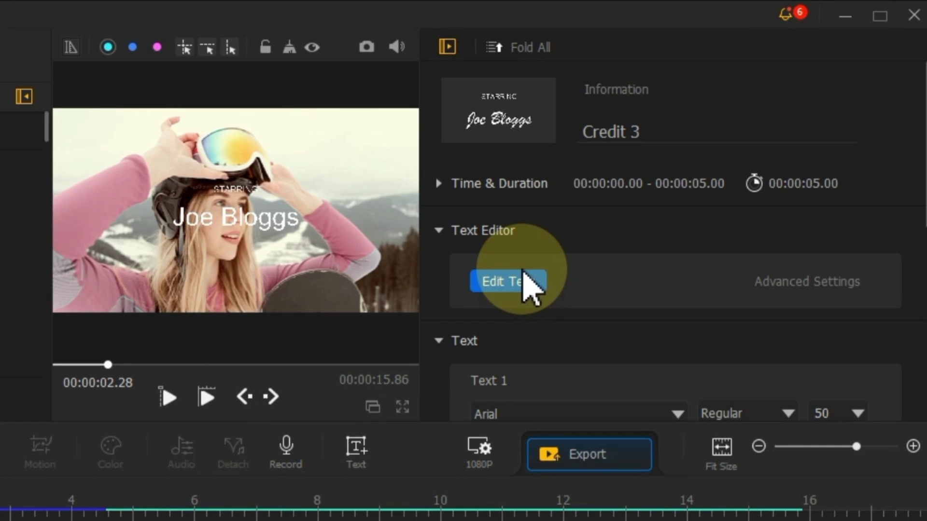
- Replace the credit's second line with 'VideoProc Vlogger'
{"action": "left_click", "coordinate": [521, 289]}
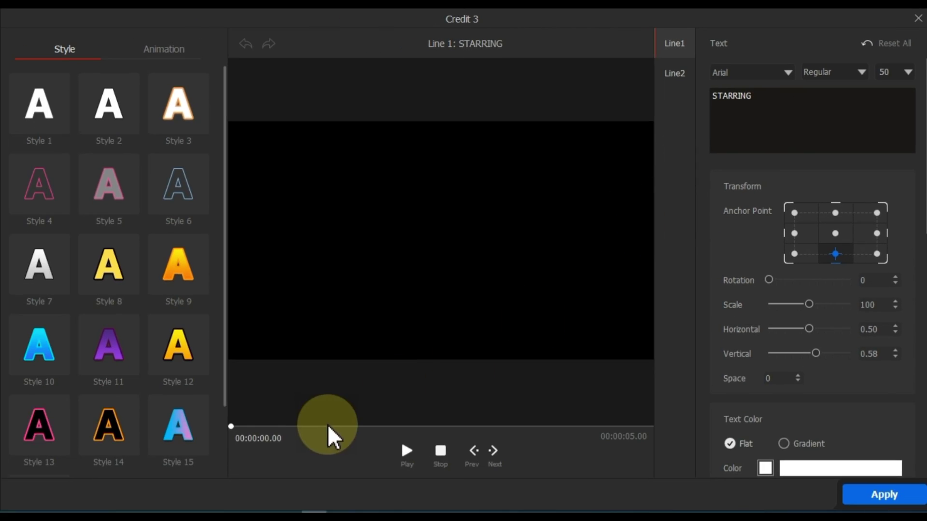
{"action": "left_click_drag", "start_coordinate": [331, 435], "coordinate": [427, 435]}
{"action": "left_click", "coordinate": [785, 109]}
{"action": "type", "text": "Best Free Video Editing Software"}
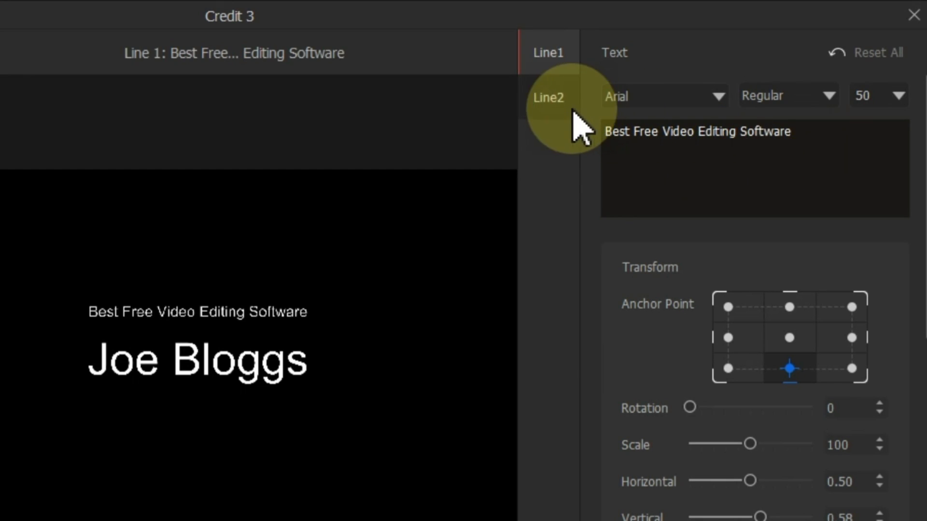
{"action": "left_click", "coordinate": [558, 100]}
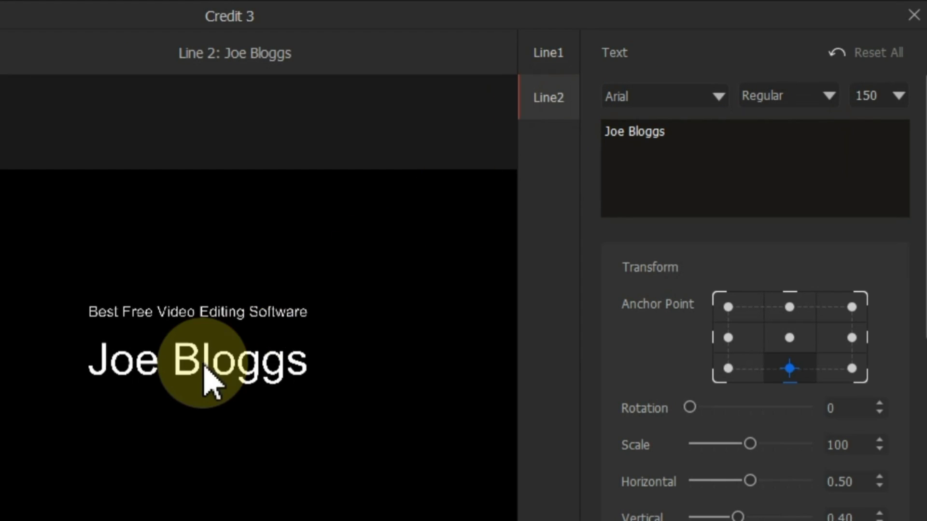
{"action": "left_click", "coordinate": [704, 149]}
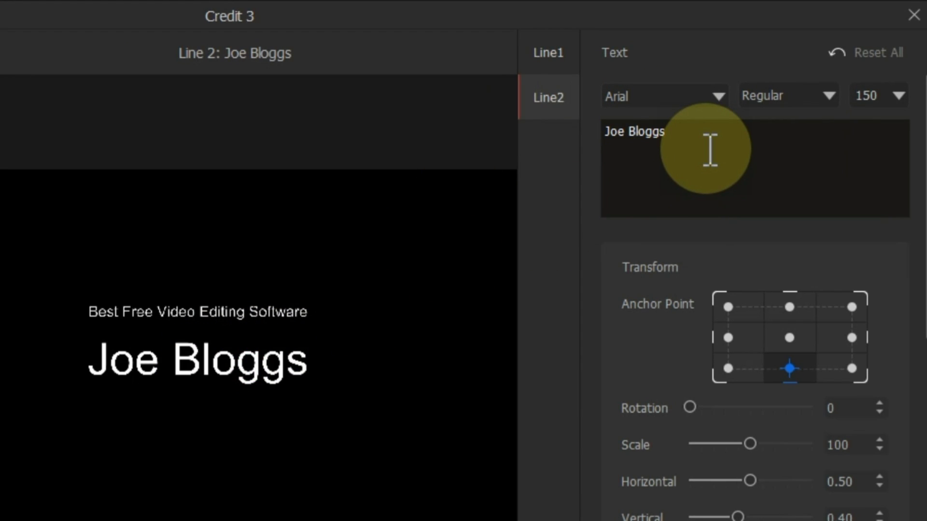
{"action": "type", "text": "VideoPro"}
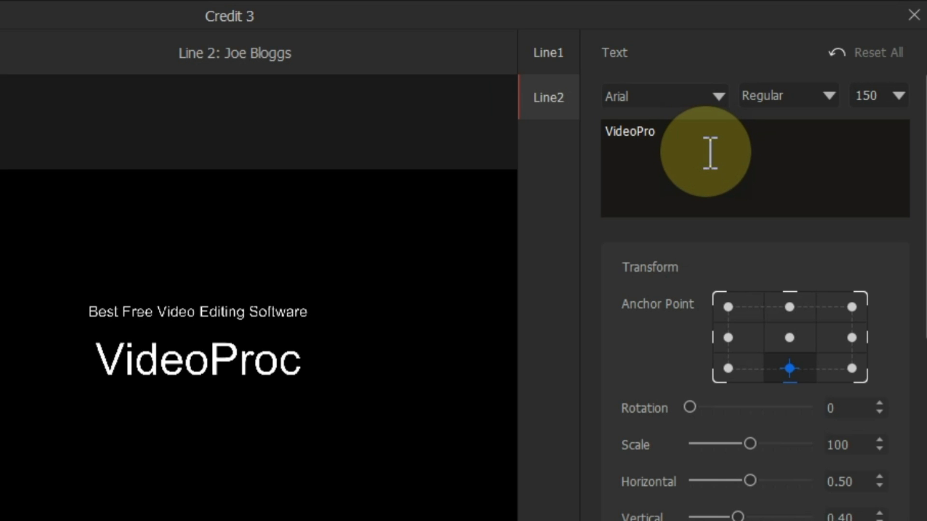
{"action": "type", "text": "c Vlogger"}
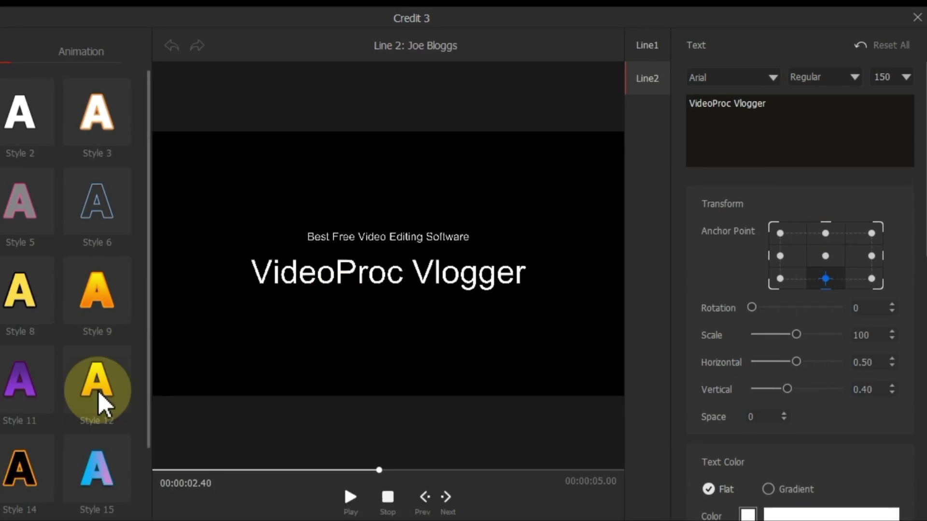
- Give the title gold-gradient Style 12, Vertical 0.58, Scale 106 and a centre anchor
{"action": "left_click", "coordinate": [102, 430]}
{"action": "left_click", "coordinate": [169, 355]}
{"action": "left_click", "coordinate": [162, 291]}
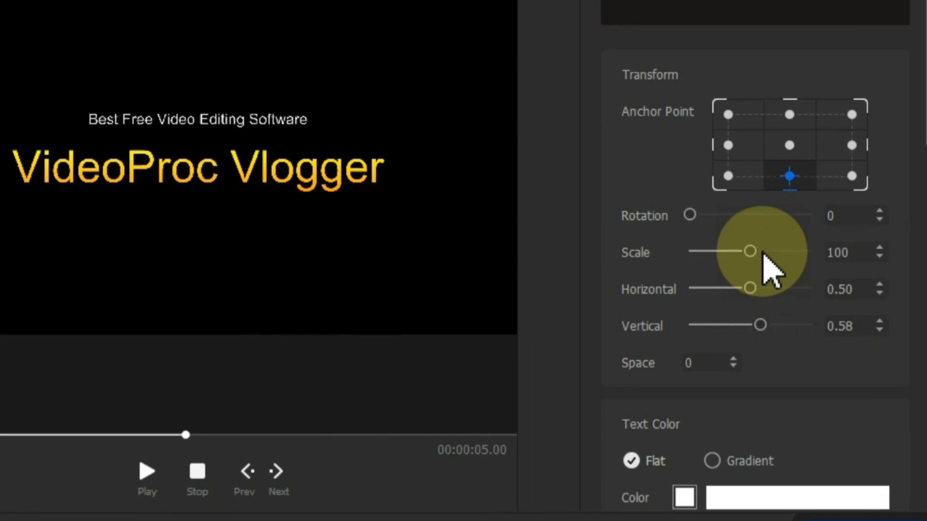
{"action": "mouse_move", "coordinate": [764, 252]}
{"action": "left_mouse_down"}
{"action": "mouse_move", "coordinate": [740, 252]}
{"action": "mouse_move", "coordinate": [754, 252]}
{"action": "left_mouse_up"}
{"action": "left_click", "coordinate": [740, 145]}
{"action": "left_click", "coordinate": [756, 178]}
{"action": "left_click", "coordinate": [788, 146]}
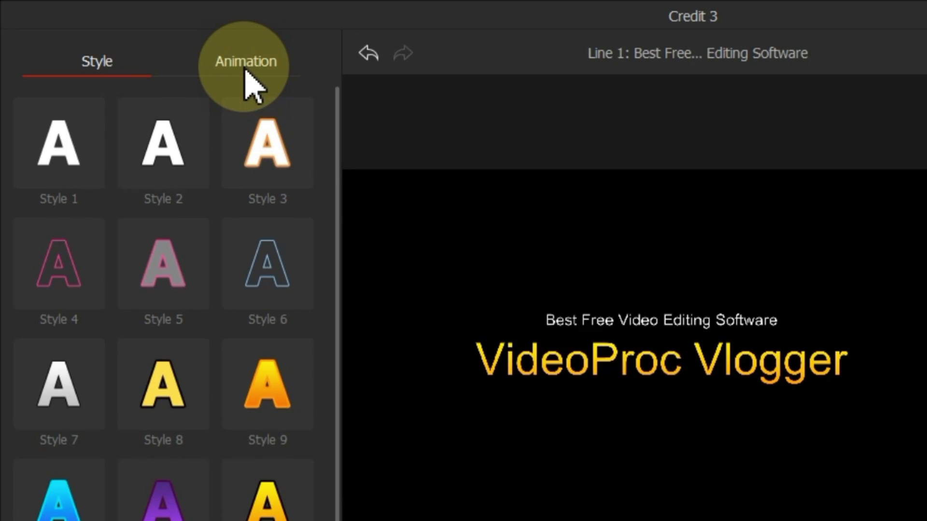
- Add the Up Roll animation to the Credit 3 title and apply the edits
{"action": "left_click", "coordinate": [246, 71]}
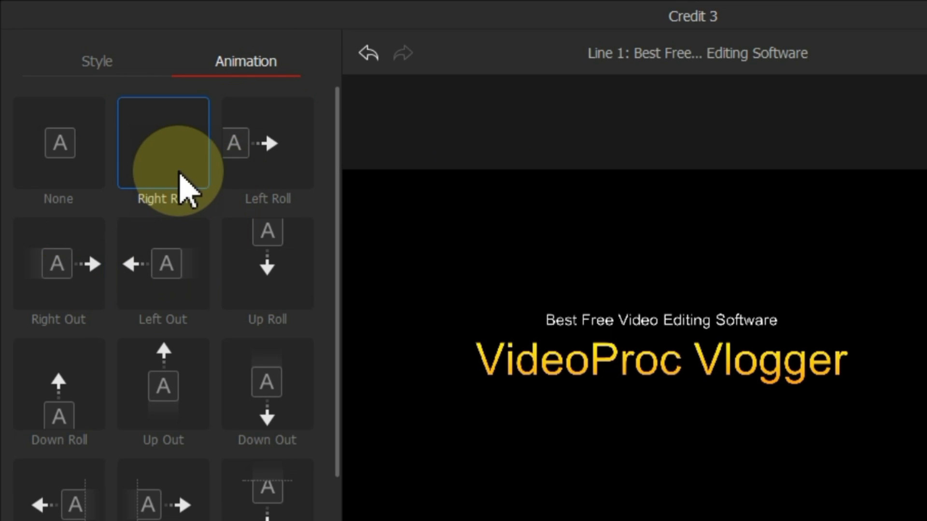
{"action": "left_click", "coordinate": [262, 231]}
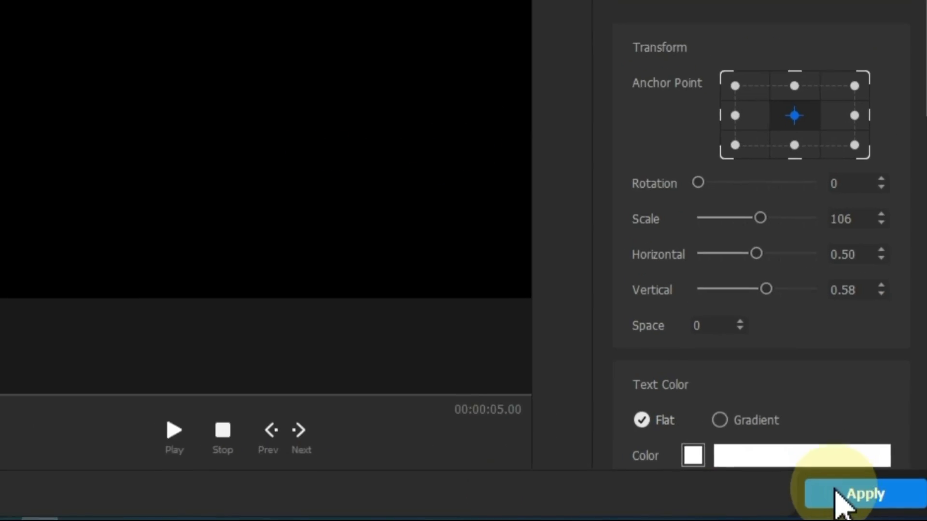
{"action": "left_click", "coordinate": [860, 495]}
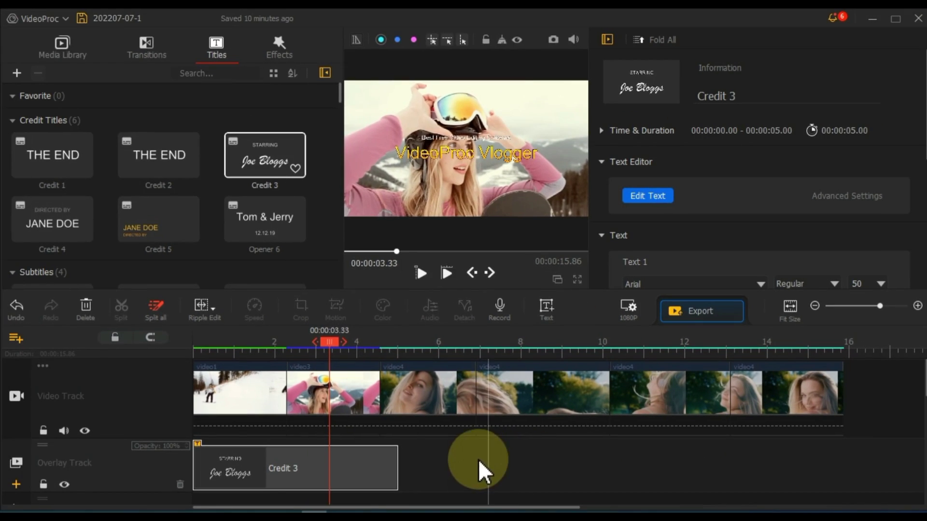
- Place Subtitle 3 on the subtitle track, spanning about 1.9 to 6.9 seconds, and preview it
{"action": "left_click", "coordinate": [194, 338]}
{"action": "key", "text": "space"}
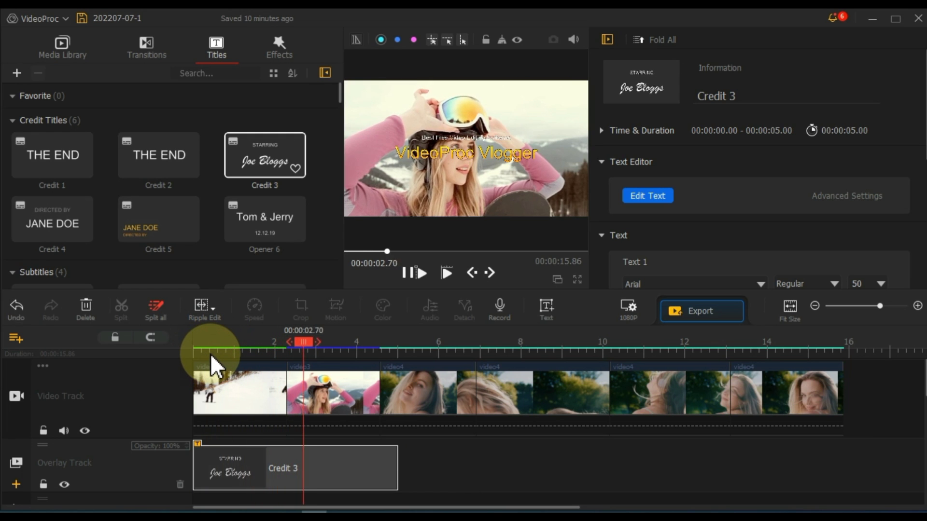
{"action": "key", "text": "space"}
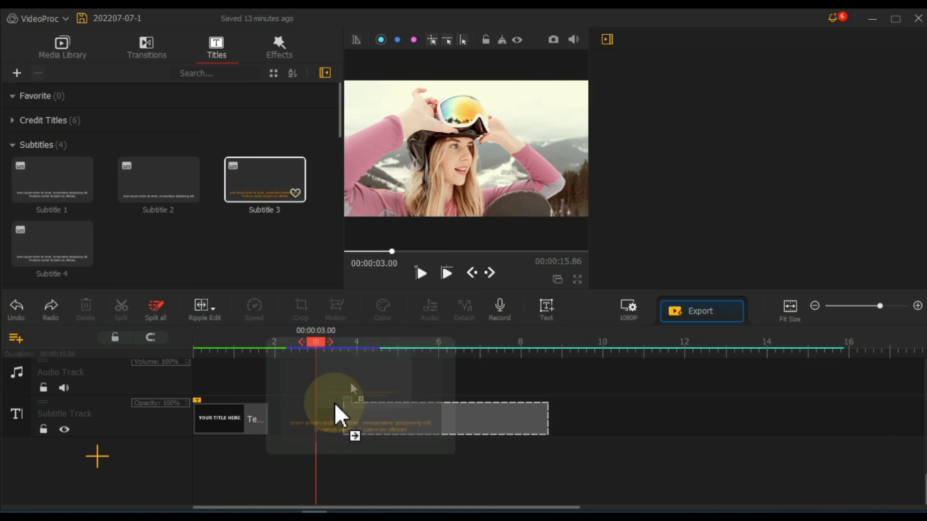
{"action": "left_click_drag", "start_coordinate": [335, 411], "coordinate": [293, 423]}
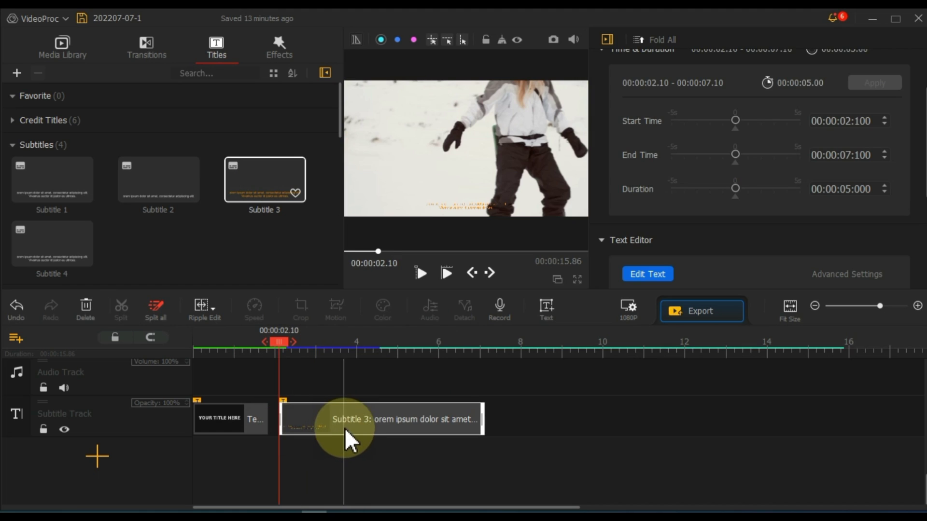
{"action": "left_click", "coordinate": [335, 428]}
{"action": "key", "text": "space"}
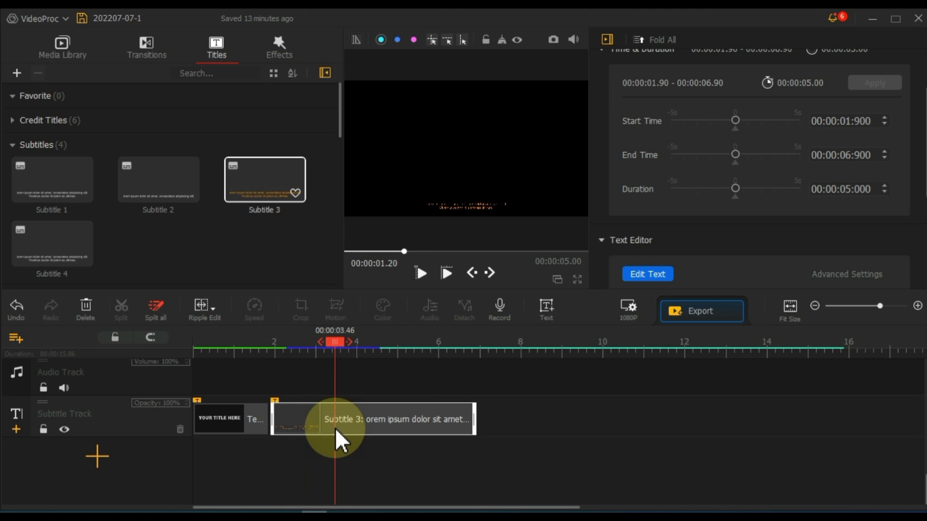
- Set the subtitle font to Didot Bold and raise its scale to 200
{"action": "left_click", "coordinate": [667, 273]}
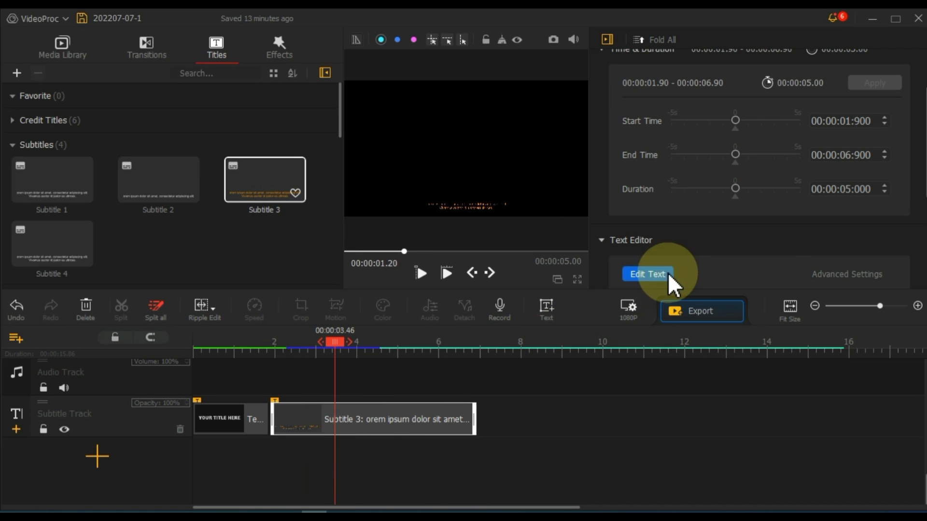
{"action": "left_click", "coordinate": [780, 106]}
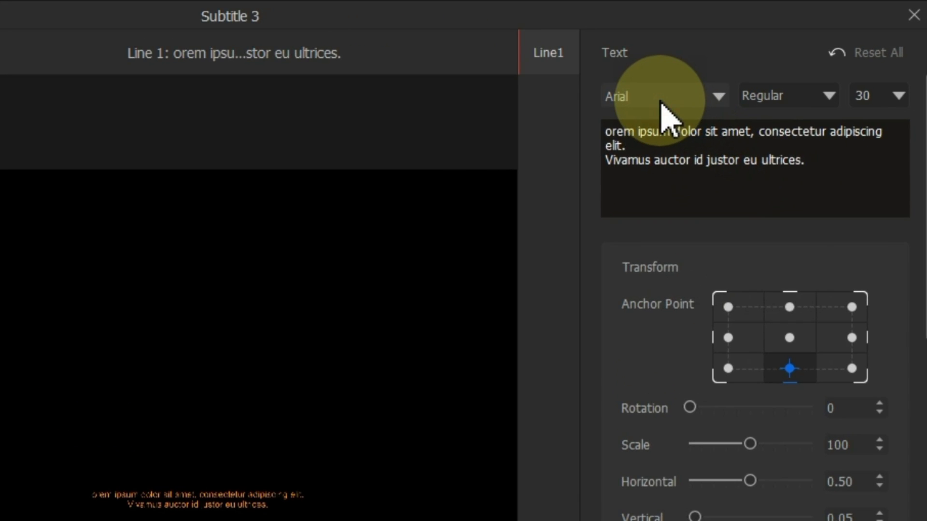
{"action": "left_click", "coordinate": [748, 78]}
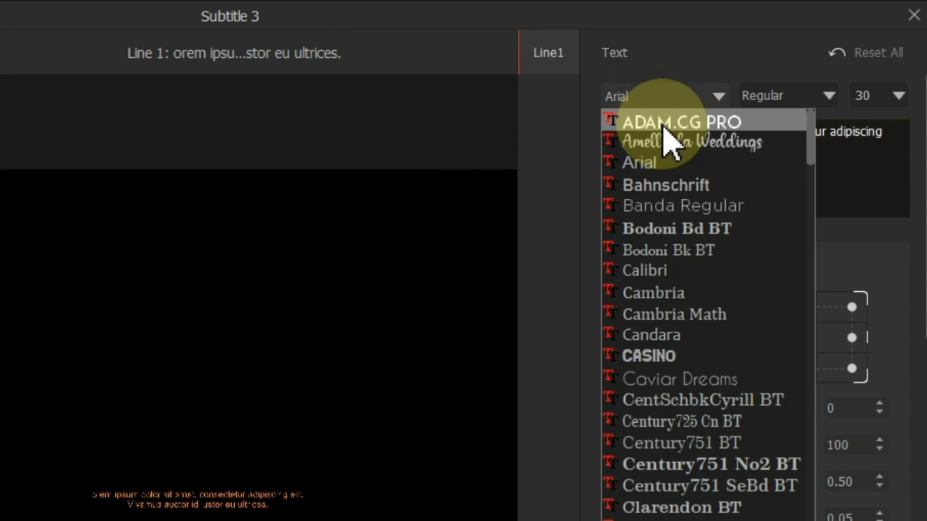
{"action": "scroll", "coordinate": [684, 424], "scroll_direction": "down", "scroll_amount": 5}
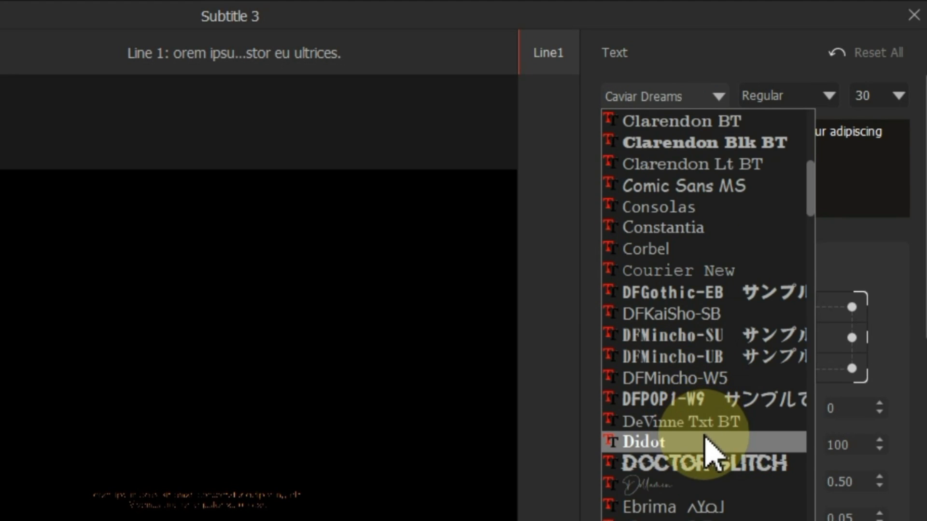
{"action": "left_click", "coordinate": [703, 443]}
{"action": "left_click_drag", "start_coordinate": [748, 445], "coordinate": [821, 455]}
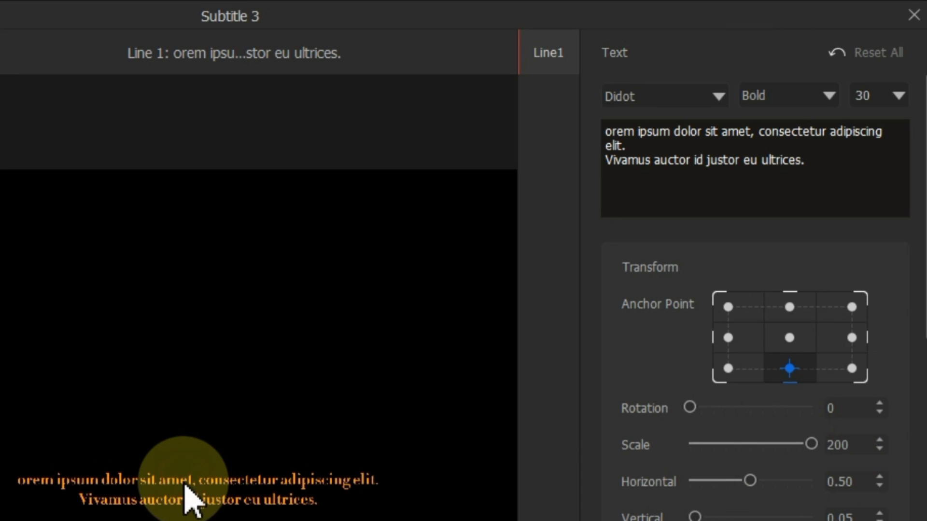
- Change the subtitle to 'Your subtitle here' in gold Style 12 and apply the changes
{"action": "left_click", "coordinate": [822, 171]}
{"action": "key", "text": "ctrl+a"}
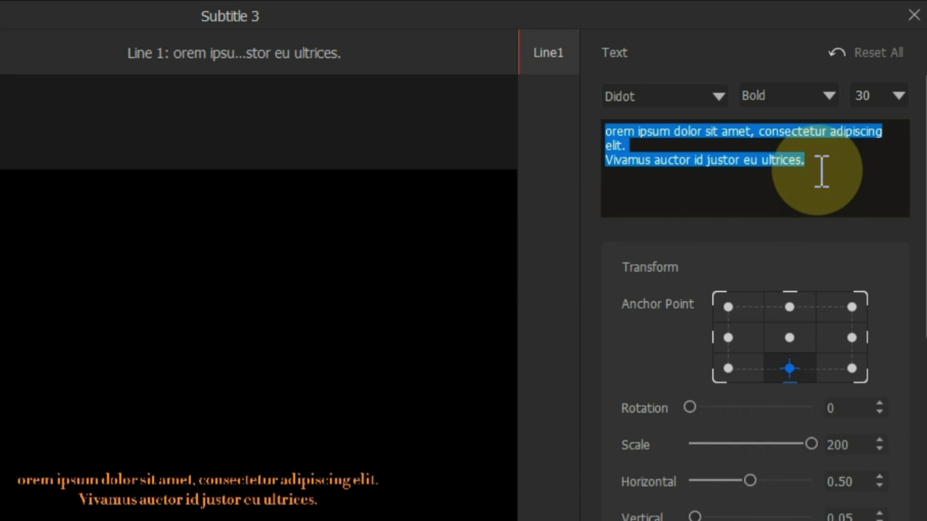
{"action": "key", "text": "Delete"}
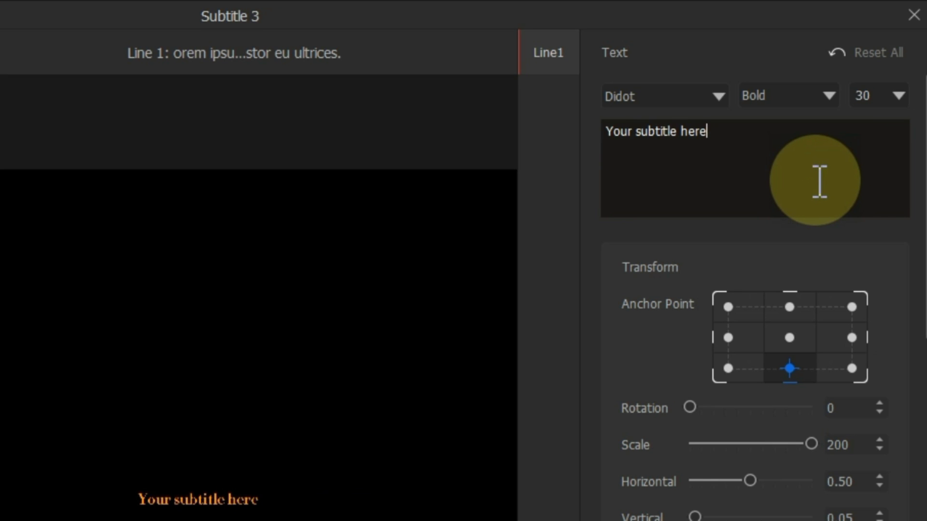
{"action": "left_click", "coordinate": [144, 163]}
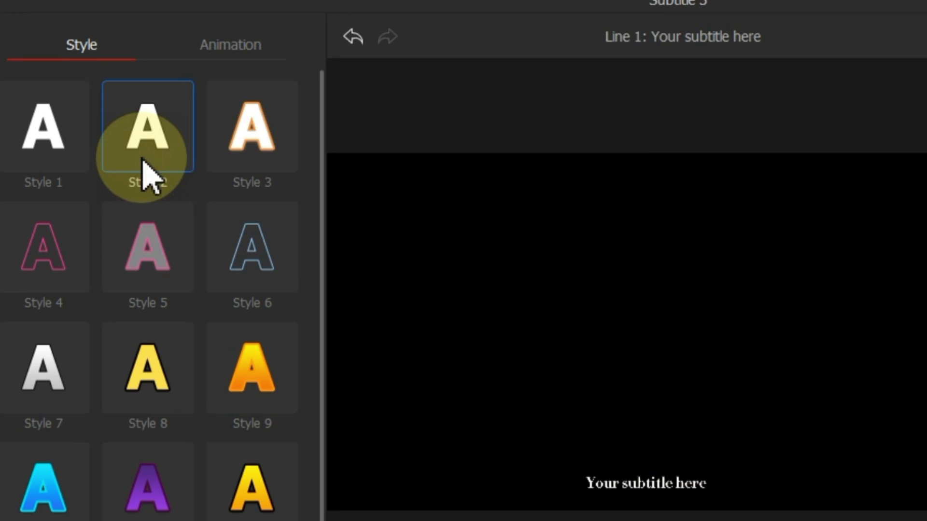
{"action": "left_click", "coordinate": [246, 381]}
{"action": "left_click", "coordinate": [226, 490]}
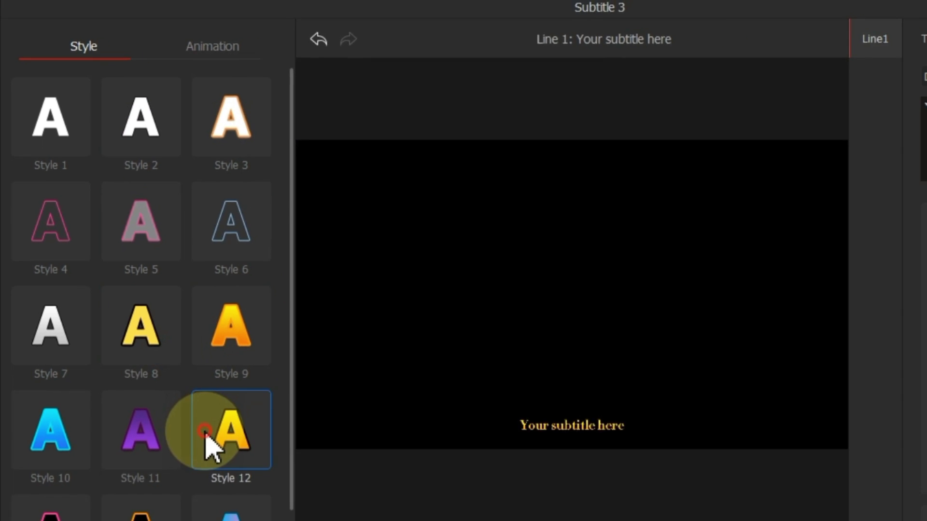
{"action": "scroll", "coordinate": [859, 341], "scroll_direction": "down", "scroll_amount": 5}
{"action": "scroll", "coordinate": [849, 311], "scroll_direction": "down", "scroll_amount": 5}
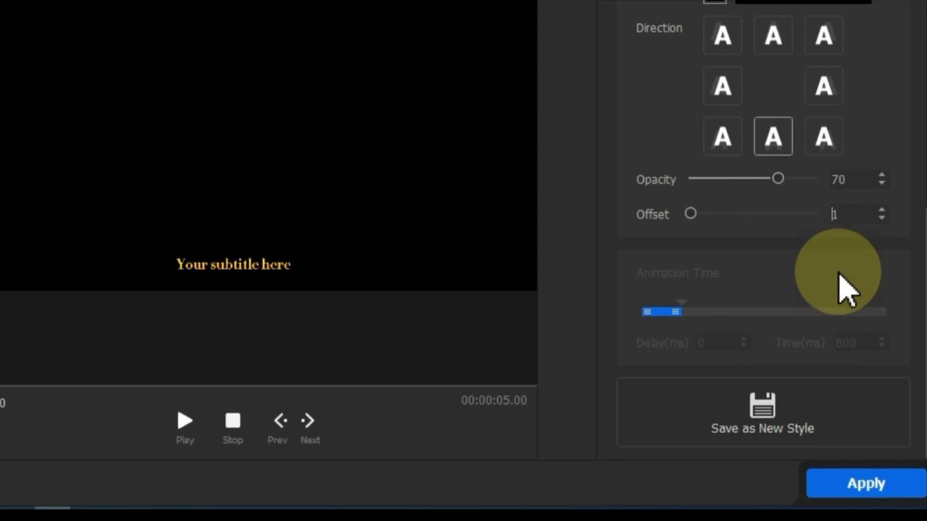
{"action": "left_click", "coordinate": [865, 484]}
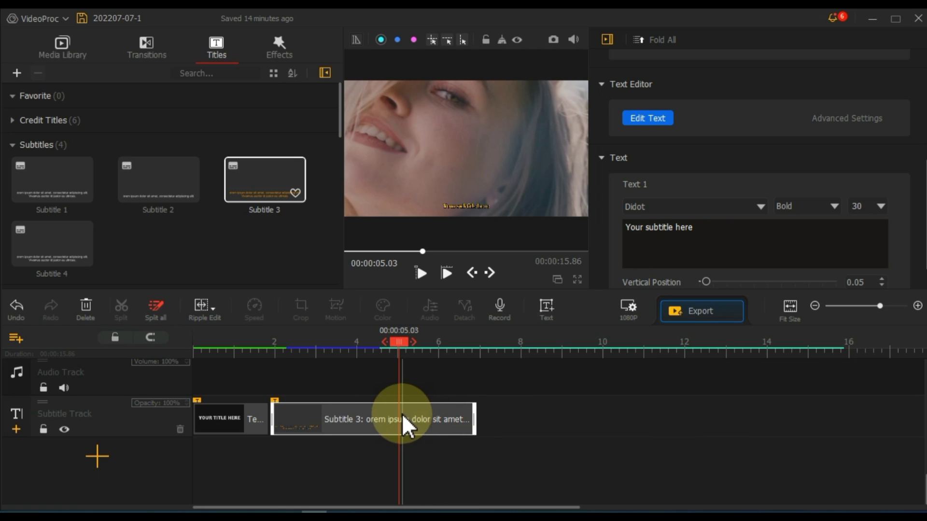
{"action": "scroll", "coordinate": [378, 419], "scroll_direction": "up", "scroll_amount": 2}
{"action": "scroll", "coordinate": [378, 420], "scroll_direction": "up", "scroll_amount": 2}
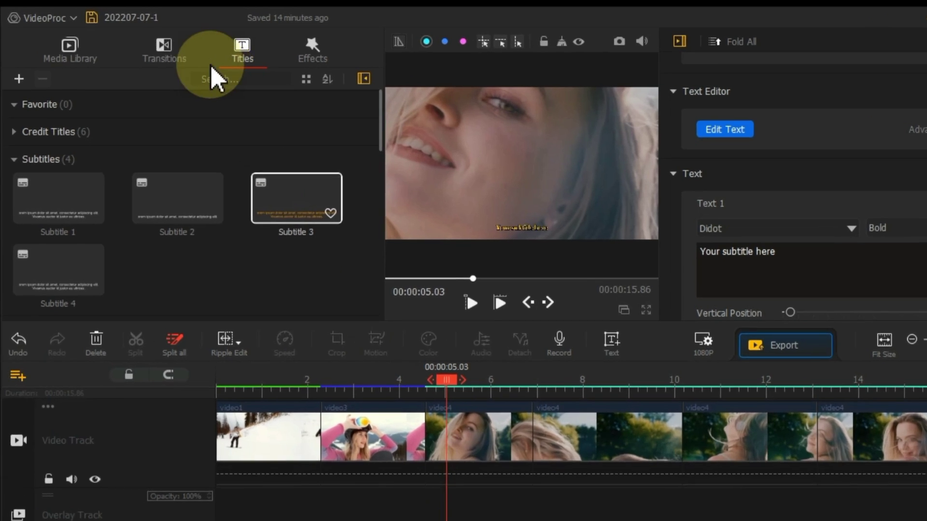
- Add the Color Distance and Swap transitions between the clips
{"action": "left_click", "coordinate": [152, 56]}
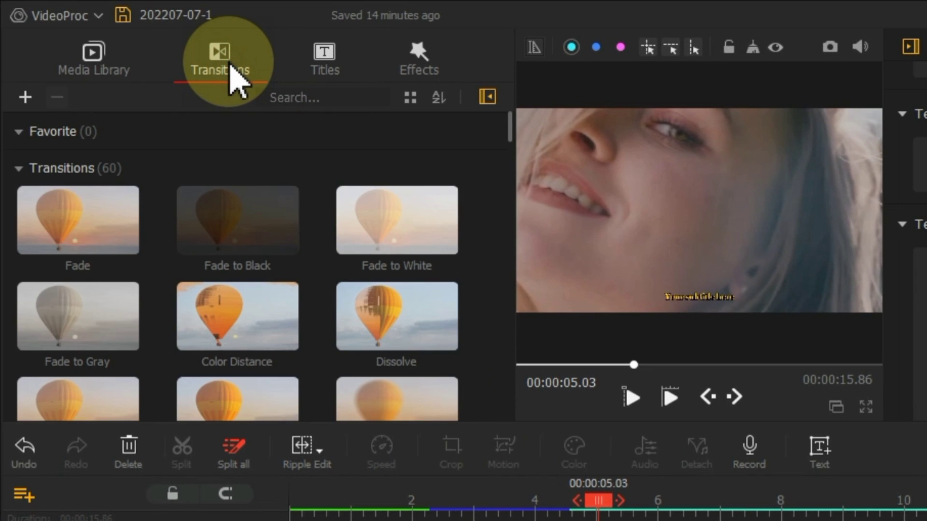
{"action": "left_click_drag", "start_coordinate": [78, 232], "coordinate": [427, 420]}
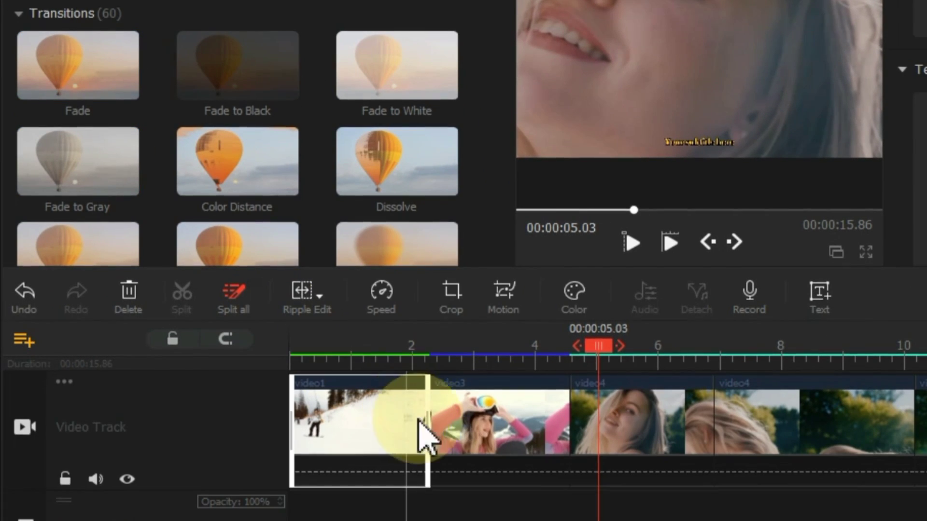
{"action": "mouse_move", "coordinate": [237, 317]}
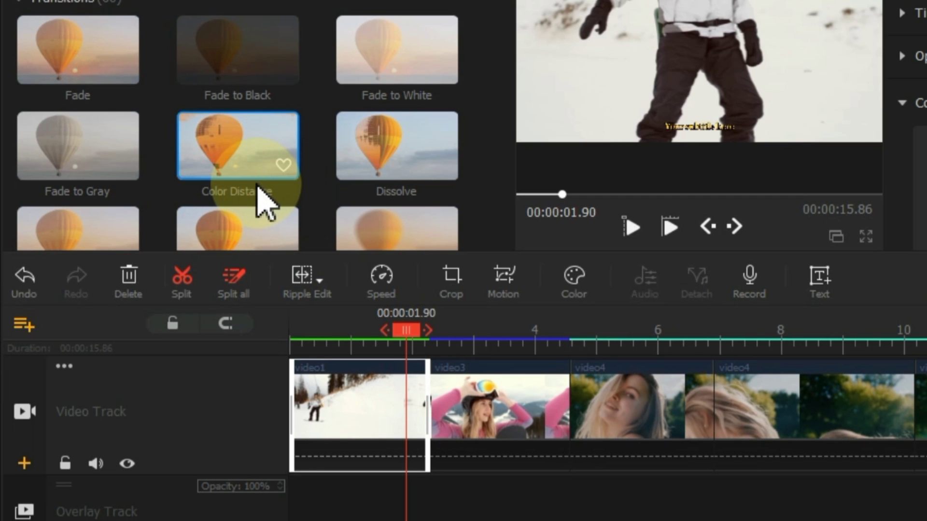
{"action": "mouse_move", "coordinate": [222, 182]}
{"action": "left_mouse_down"}
{"action": "mouse_move", "coordinate": [396, 417]}
{"action": "mouse_move", "coordinate": [384, 355]}
{"action": "left_mouse_up"}
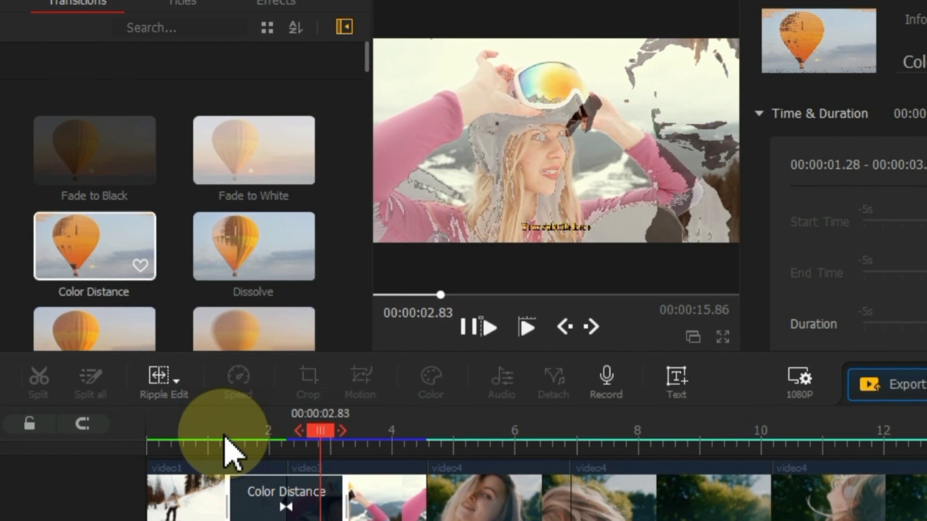
{"action": "left_click", "coordinate": [487, 503]}
{"action": "left_click", "coordinate": [486, 504]}
{"action": "scroll", "coordinate": [173, 294], "scroll_direction": "down", "scroll_amount": 2}
{"action": "scroll", "coordinate": [174, 294], "scroll_direction": "down", "scroll_amount": 3}
{"action": "scroll", "coordinate": [160, 293], "scroll_direction": "down", "scroll_amount": 2}
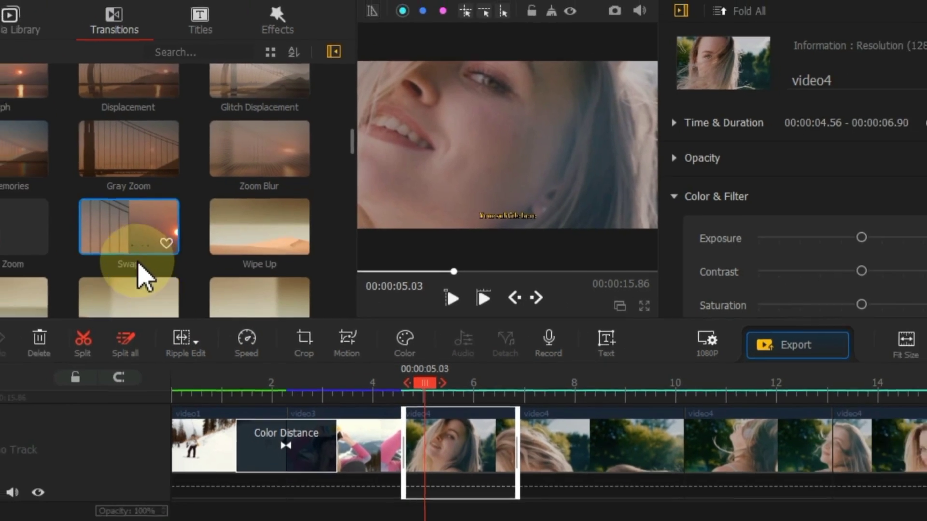
{"action": "left_click_drag", "start_coordinate": [158, 216], "coordinate": [363, 403]}
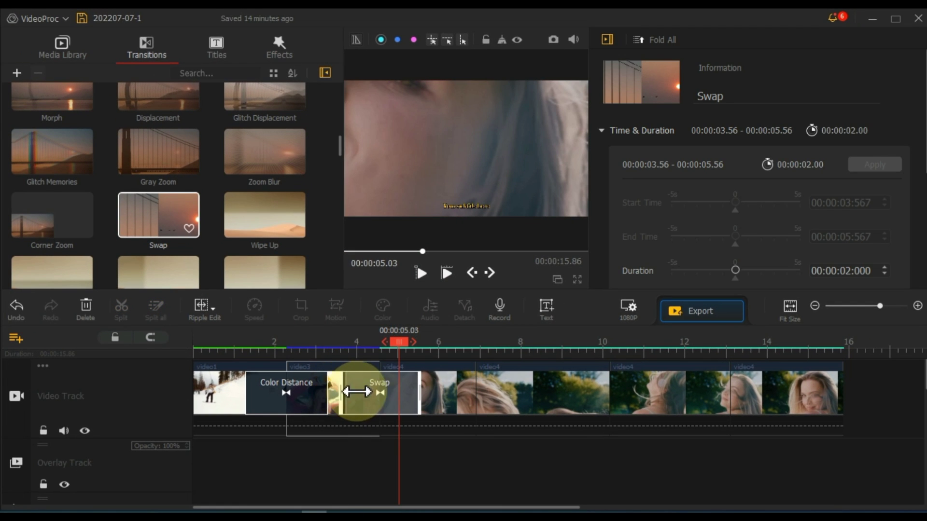
- Preview the transitions, then trim the closing Fade to about 1.09 seconds
{"action": "left_click", "coordinate": [326, 395]}
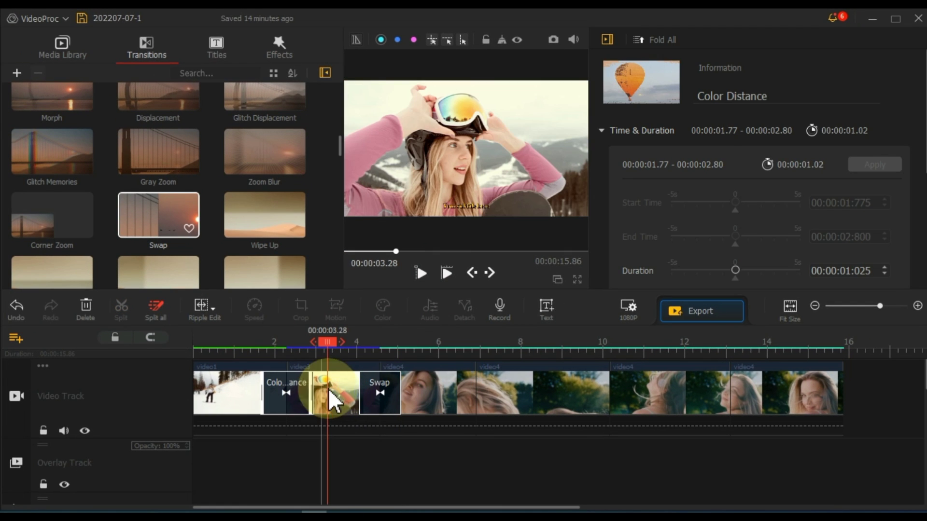
{"action": "key", "text": "space"}
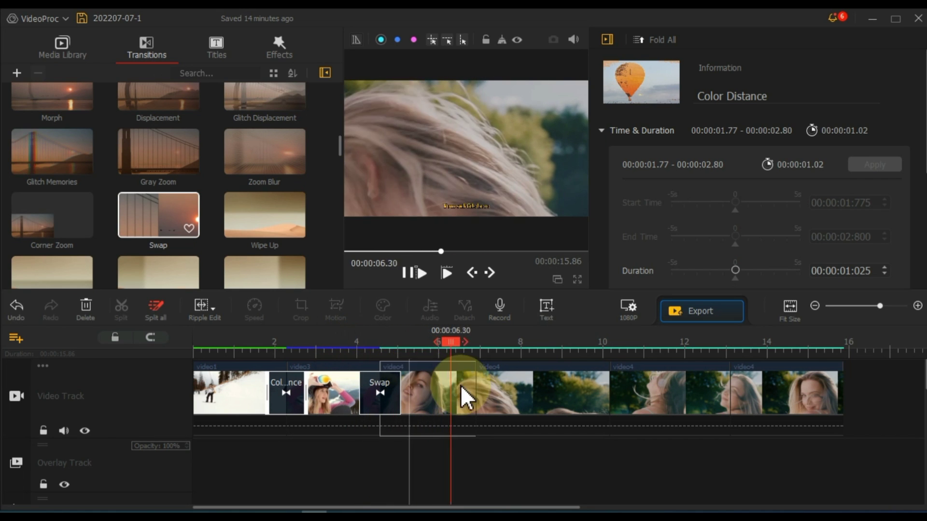
{"action": "key", "text": "space"}
{"action": "left_click", "coordinate": [499, 399]}
{"action": "key", "text": "End"}
{"action": "left_click", "coordinate": [616, 406]}
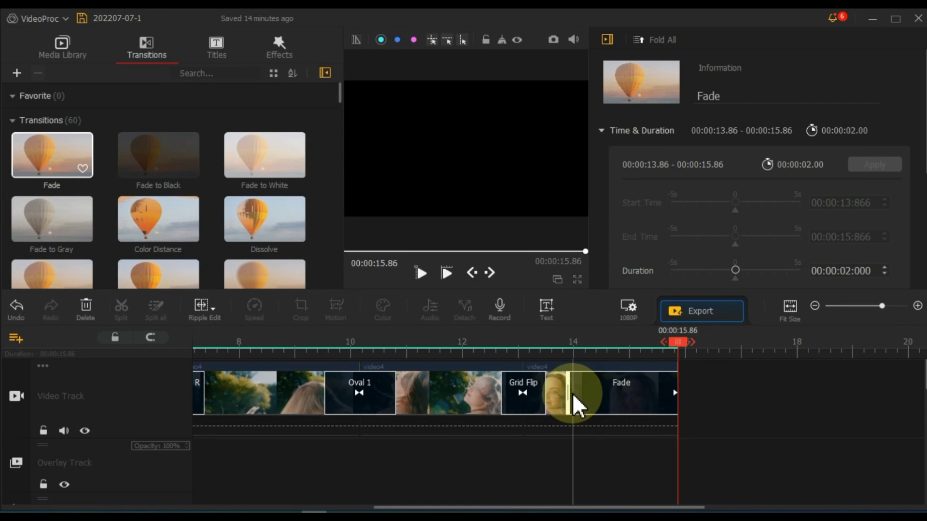
{"action": "left_click_drag", "start_coordinate": [567, 393], "coordinate": [584, 393]}
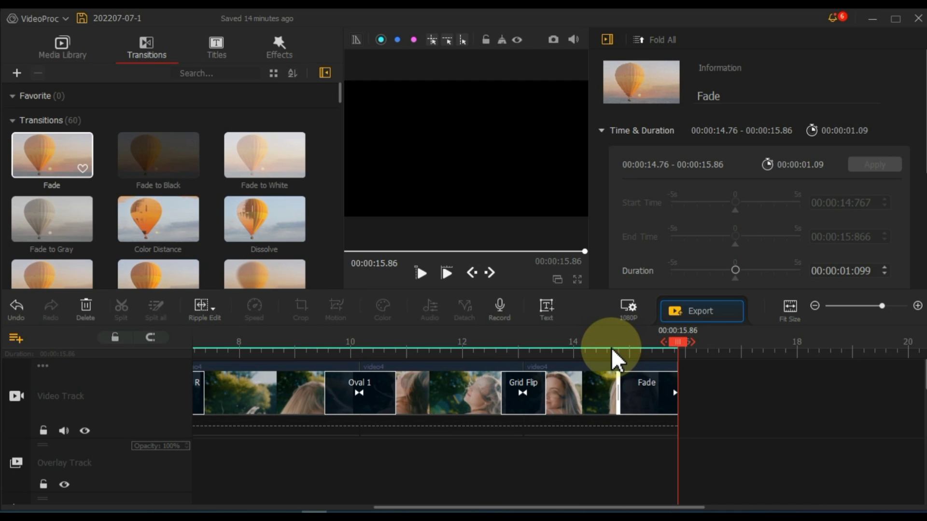
{"action": "scroll", "coordinate": [657, 386], "scroll_direction": "down", "scroll_amount": 3}
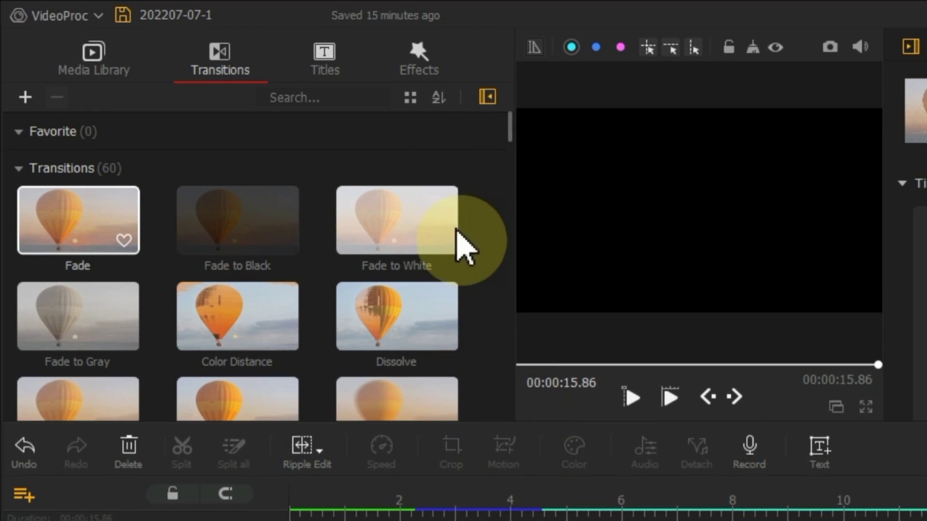
- Add Colorful Bubbles to the effect track, trimmed to 3.23 seconds, and preview it
{"action": "left_click", "coordinate": [399, 54]}
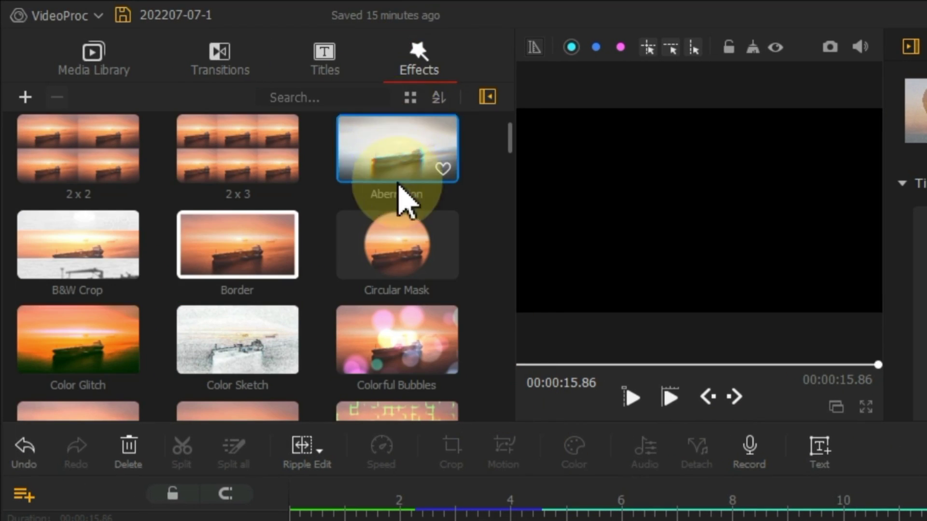
{"action": "scroll", "coordinate": [393, 334], "scroll_direction": "down", "scroll_amount": 1}
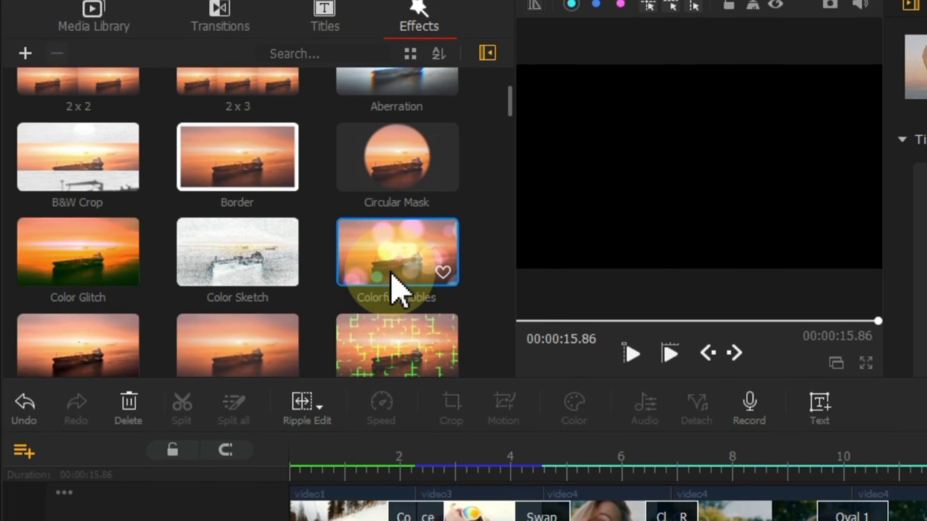
{"action": "left_click_drag", "start_coordinate": [393, 334], "coordinate": [279, 435]}
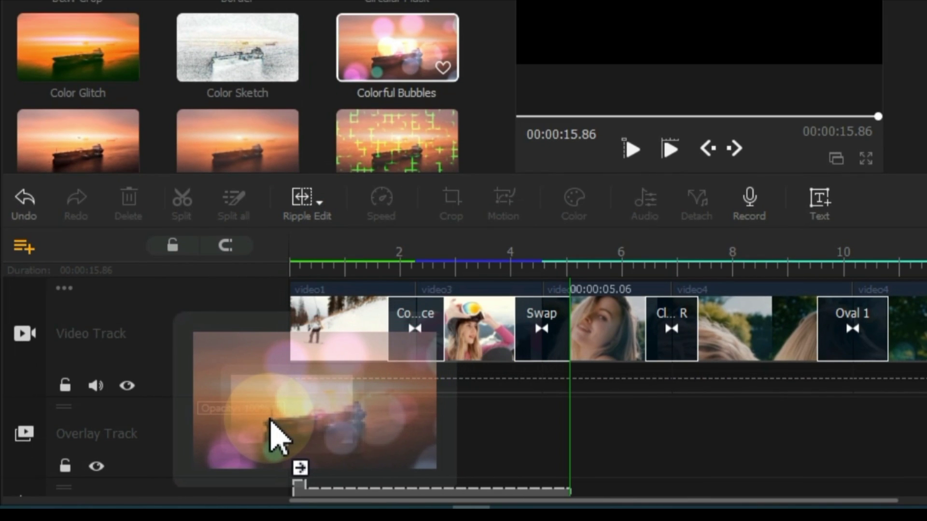
{"action": "mouse_move", "coordinate": [279, 435]}
{"action": "left_mouse_down"}
{"action": "mouse_move", "coordinate": [315, 297]}
{"action": "mouse_move", "coordinate": [285, 434]}
{"action": "left_mouse_up"}
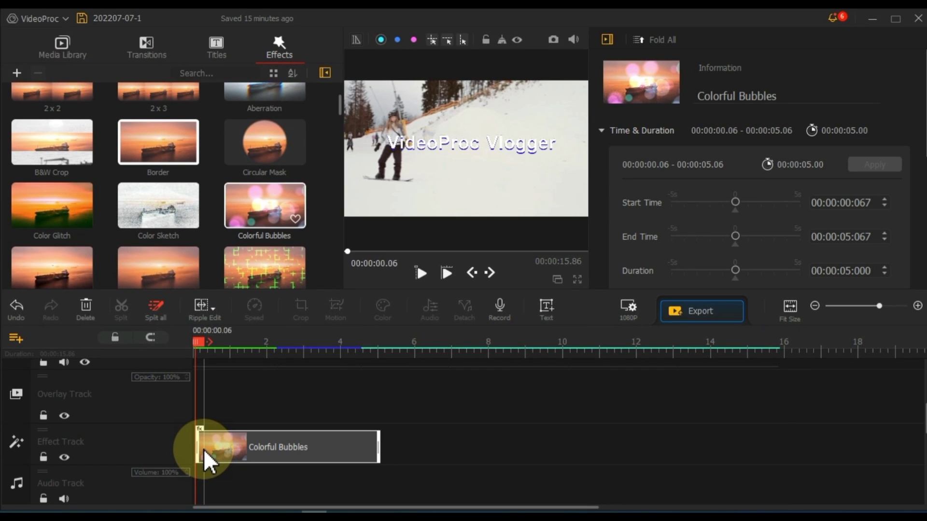
{"action": "key", "text": "space"}
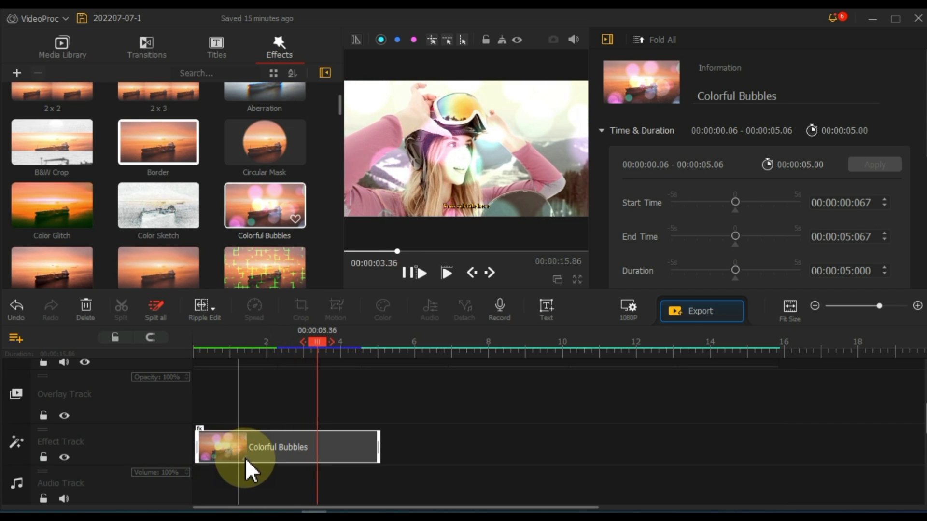
{"action": "key", "text": "space"}
{"action": "left_click_drag", "start_coordinate": [373, 448], "coordinate": [314, 448]}
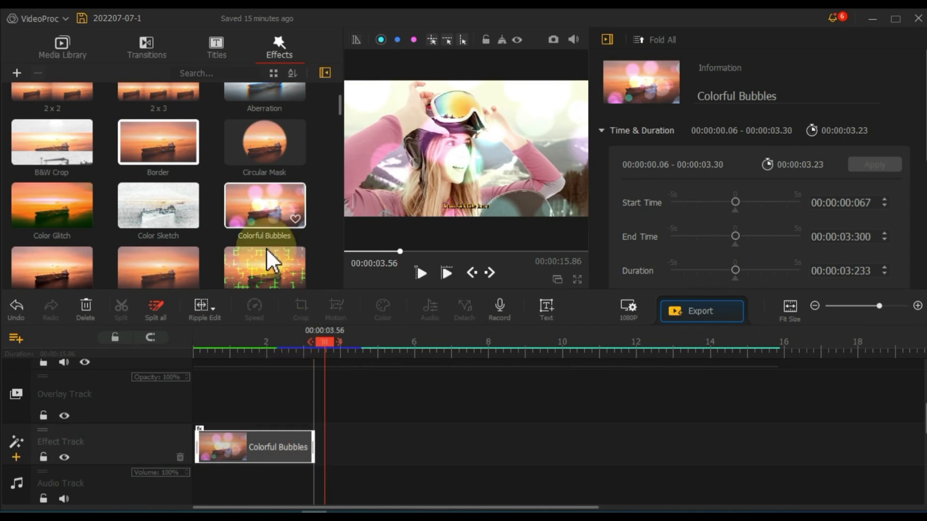
{"action": "scroll", "coordinate": [253, 203], "scroll_direction": "down", "scroll_amount": 1}
{"action": "scroll", "coordinate": [243, 204], "scroll_direction": "down", "scroll_amount": 1}
{"action": "scroll", "coordinate": [243, 204], "scroll_direction": "down", "scroll_amount": 2}
{"action": "scroll", "coordinate": [243, 203], "scroll_direction": "down", "scroll_amount": 2}
{"action": "scroll", "coordinate": [243, 204], "scroll_direction": "down", "scroll_amount": 1}
{"action": "scroll", "coordinate": [242, 204], "scroll_direction": "down", "scroll_amount": 1}
- Add a Magnifier effect after the bubbles, shorten it to 0.63 seconds, and preview it
{"action": "left_click_drag", "start_coordinate": [251, 227], "coordinate": [330, 431]}
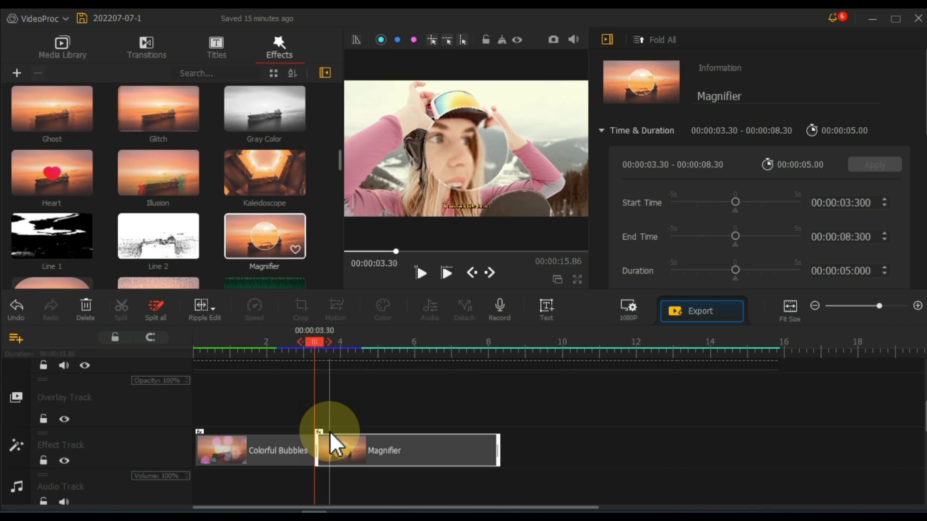
{"action": "key", "text": "space"}
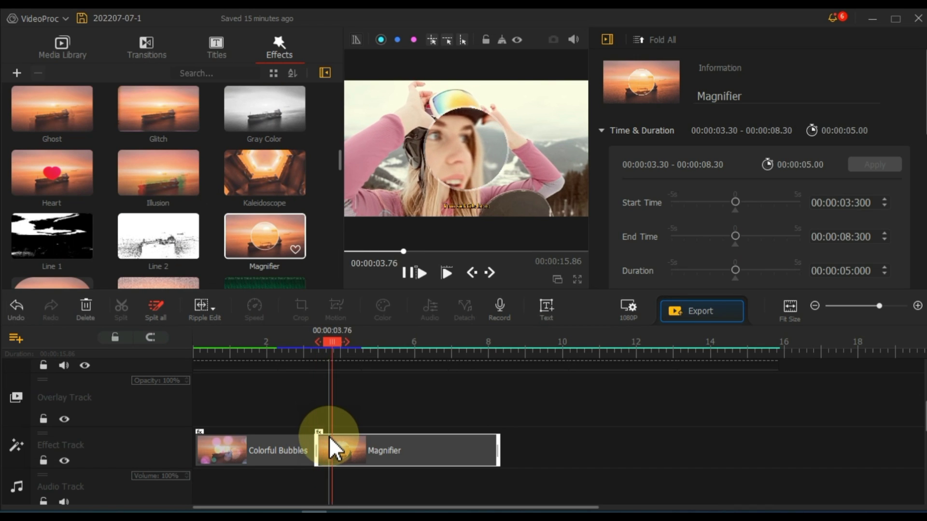
{"action": "key", "text": "space"}
{"action": "left_click_drag", "start_coordinate": [500, 451], "coordinate": [338, 451]}
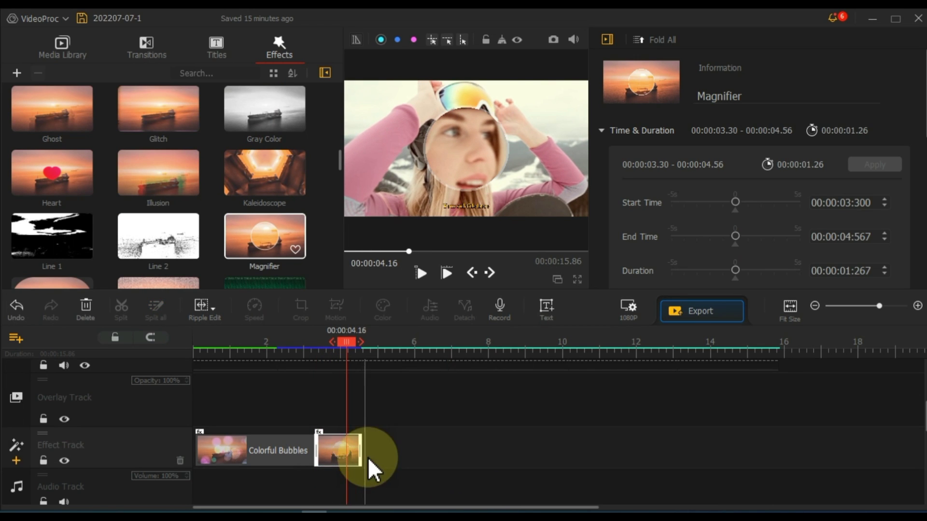
{"action": "left_click", "coordinate": [320, 348]}
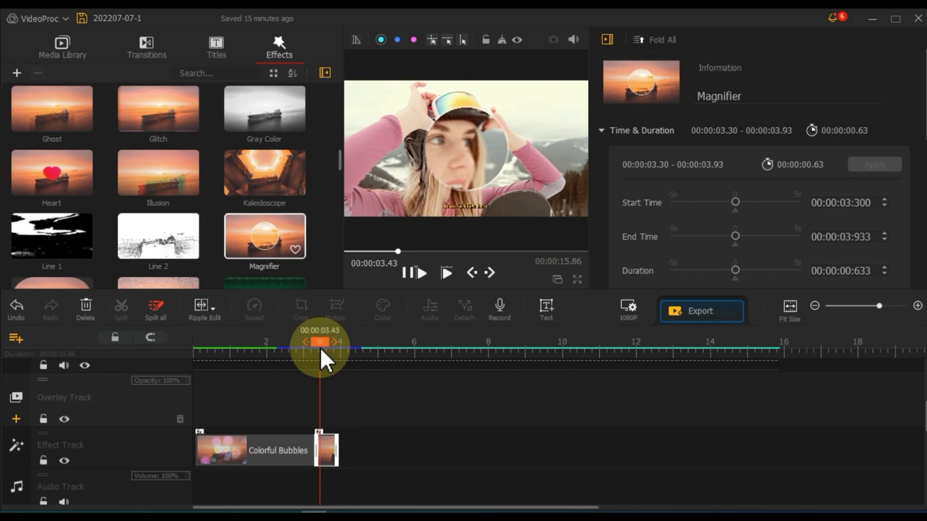
{"action": "key", "text": "space"}
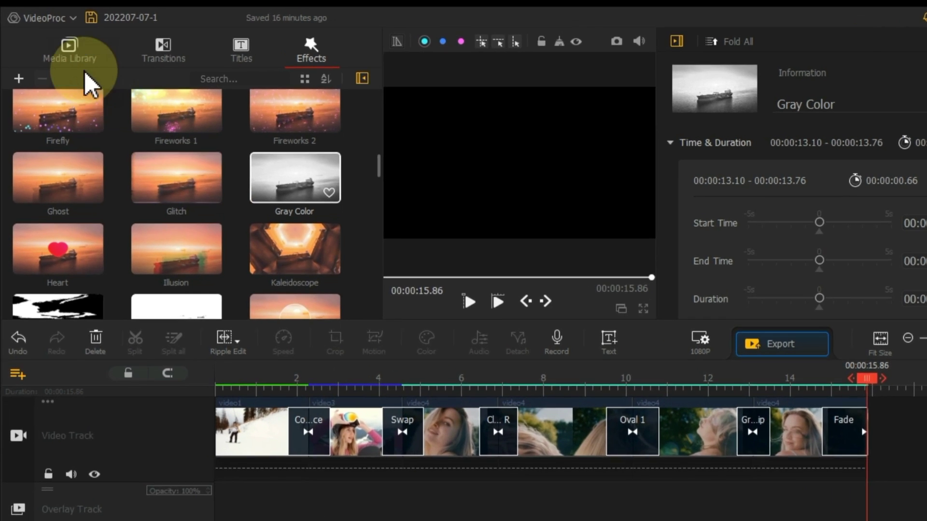
- Import the Zack Merci BOUNCE feat Nieko mp3 into the Music library
{"action": "left_click", "coordinate": [84, 70]}
{"action": "scroll", "coordinate": [97, 166], "scroll_direction": "down", "scroll_amount": 2}
{"action": "scroll", "coordinate": [73, 319], "scroll_direction": "down", "scroll_amount": 1}
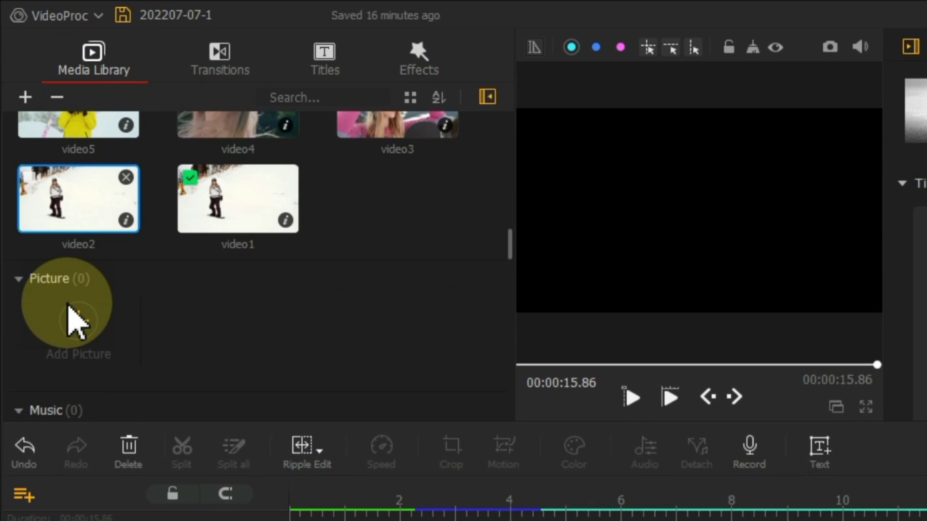
{"action": "scroll", "coordinate": [67, 305], "scroll_direction": "down", "scroll_amount": 3}
{"action": "scroll", "coordinate": [68, 289], "scroll_direction": "down", "scroll_amount": 1}
{"action": "left_click", "coordinate": [68, 250]}
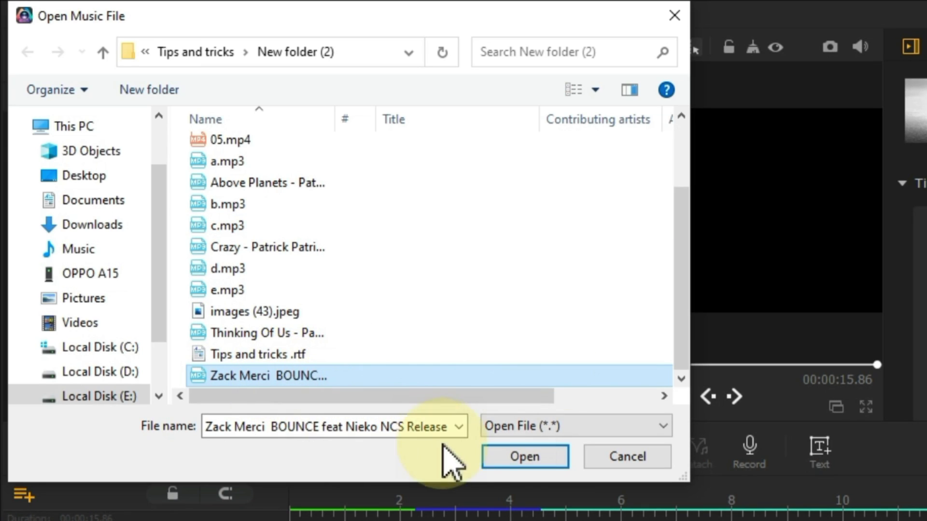
{"action": "left_click", "coordinate": [502, 457]}
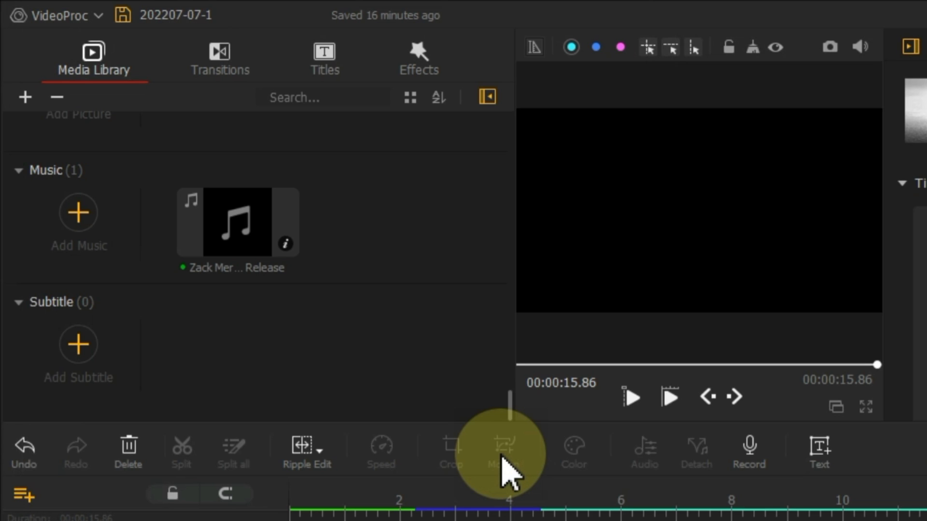
- Place the BOUNCE song on the Audio Track and split it at 15.86 s
{"action": "mouse_move", "coordinate": [238, 222]}
{"action": "left_mouse_down"}
{"action": "mouse_move", "coordinate": [186, 439]}
{"action": "mouse_move", "coordinate": [189, 475]}
{"action": "left_mouse_up"}
{"action": "scroll", "coordinate": [400, 411], "scroll_direction": "down", "scroll_amount": 3}
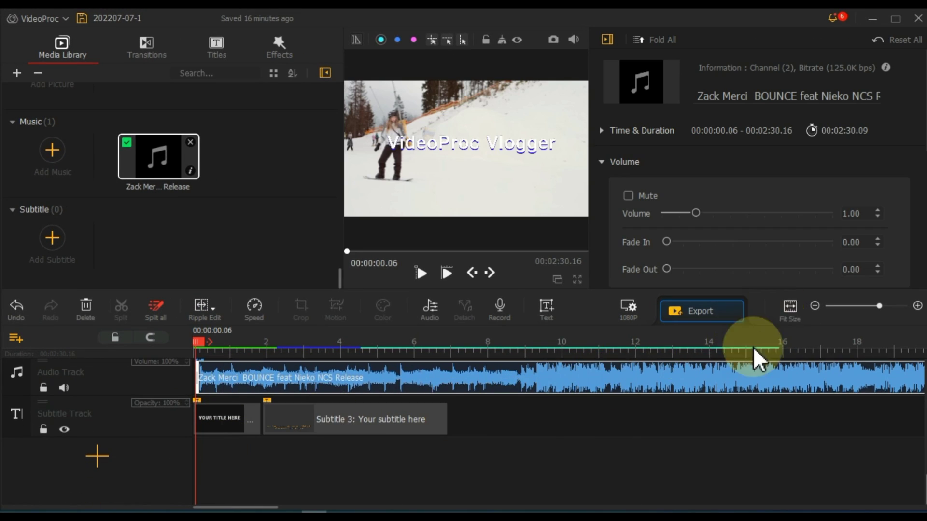
{"action": "scroll", "coordinate": [754, 376], "scroll_direction": "up", "scroll_amount": 3}
{"action": "left_click", "coordinate": [779, 345]}
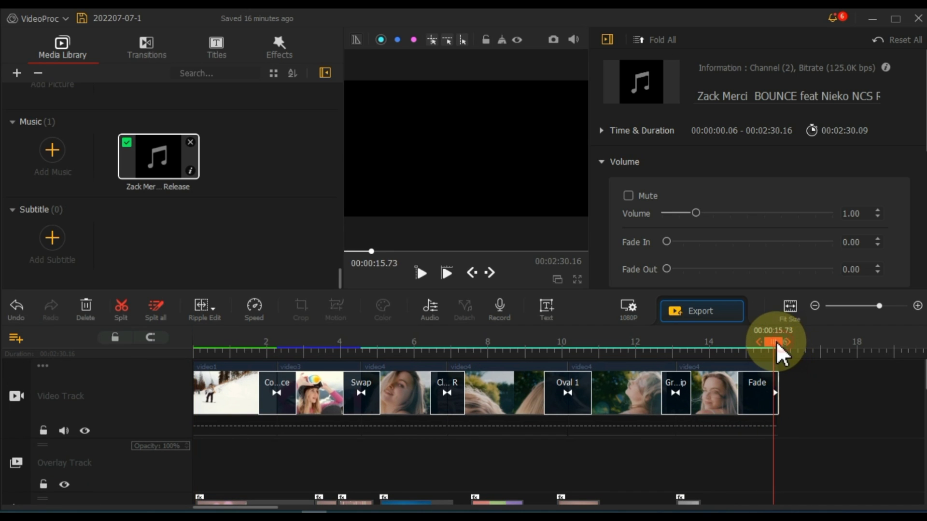
{"action": "scroll", "coordinate": [772, 405], "scroll_direction": "down", "scroll_amount": 3}
{"action": "left_click", "coordinate": [776, 383]}
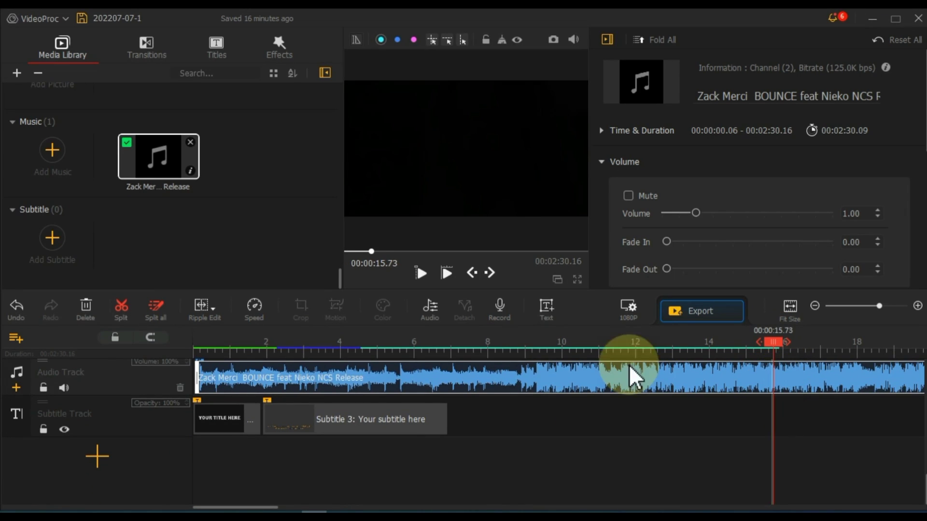
{"action": "left_click", "coordinate": [119, 313]}
- Delete the song past the cut and give the remaining clip a 0.79-second fade-in
{"action": "left_click", "coordinate": [804, 375]}
{"action": "left_click", "coordinate": [95, 315]}
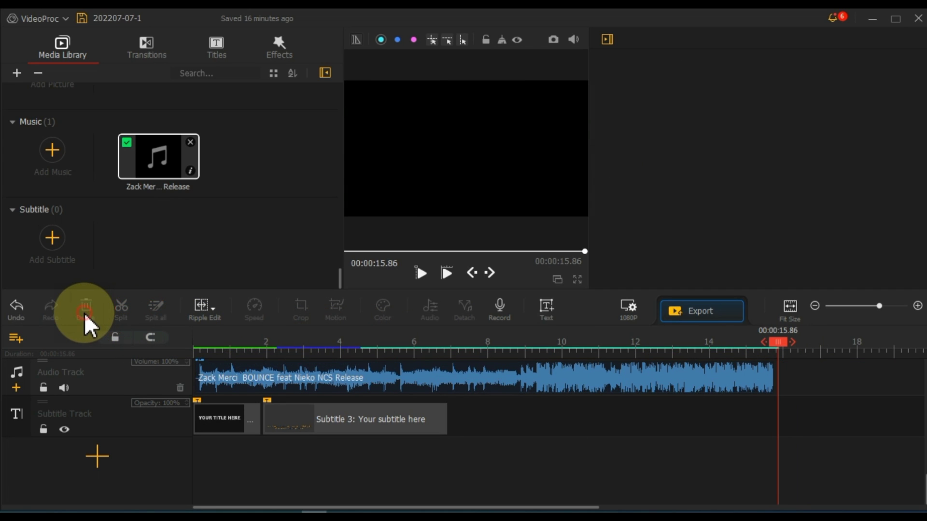
{"action": "left_click", "coordinate": [694, 376]}
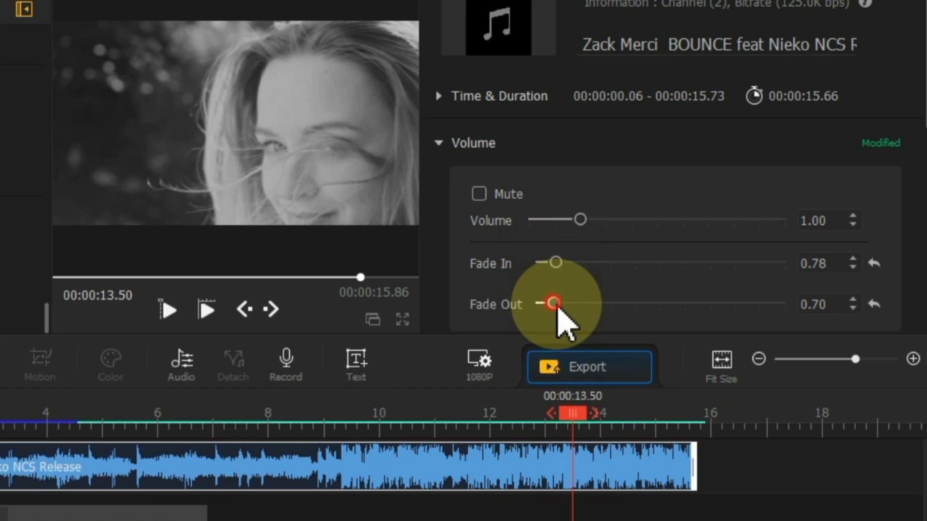
{"action": "left_click_drag", "start_coordinate": [556, 303], "coordinate": [535, 304]}
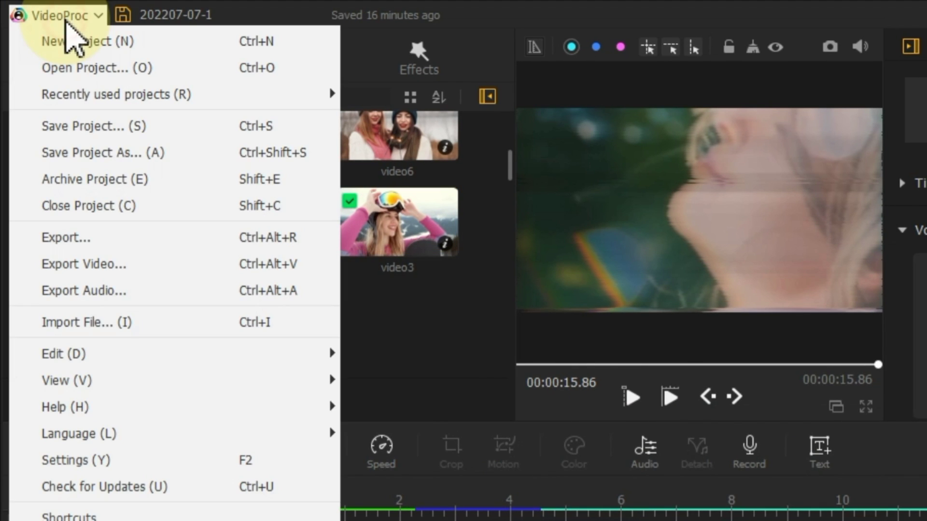
- Save the project with Save Project As under the name 'My new project'
{"action": "left_click", "coordinate": [106, 159]}
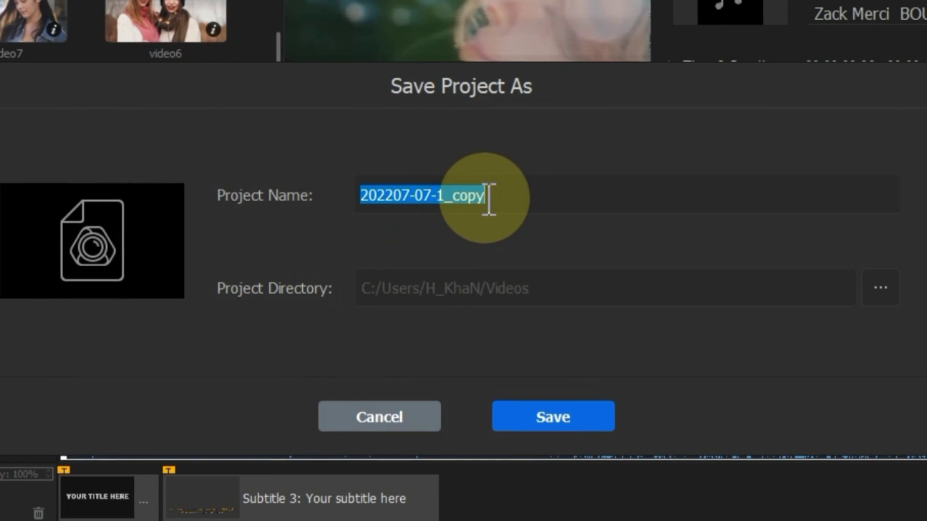
{"action": "key", "text": "BackSpace"}
{"action": "type", "text": "My new project"}
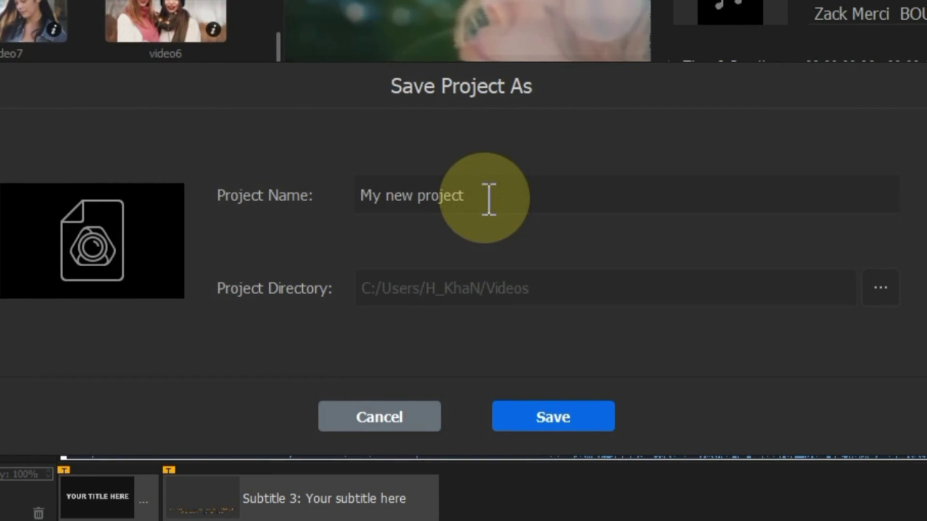
{"action": "left_click", "coordinate": [556, 420]}
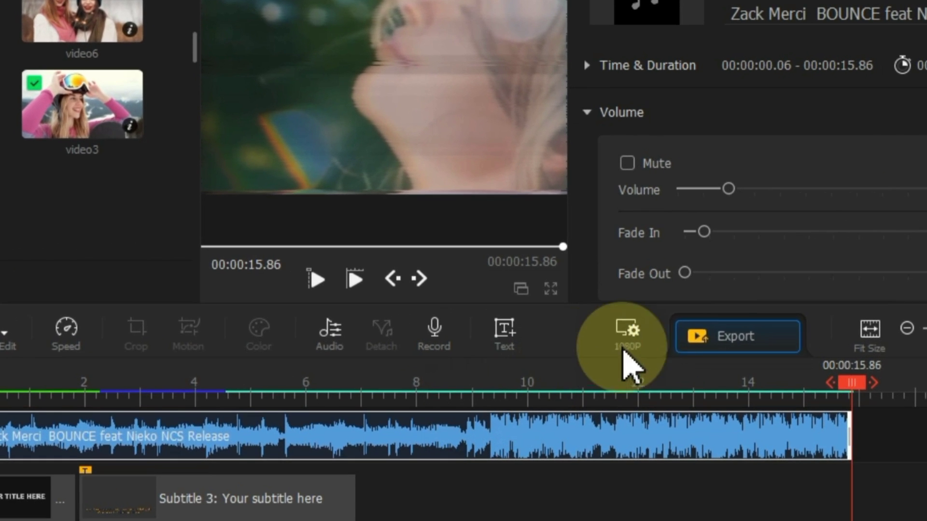
- Keep the export at Medium quality, 30 fps and MP4 format
{"action": "left_click", "coordinate": [688, 310]}
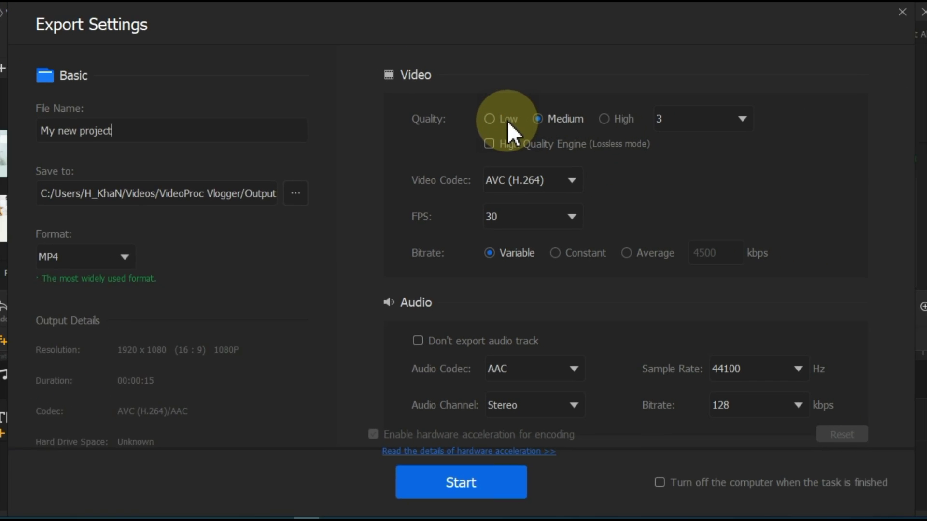
{"action": "left_click", "coordinate": [614, 124]}
{"action": "left_click", "coordinate": [576, 123]}
{"action": "left_click", "coordinate": [535, 221]}
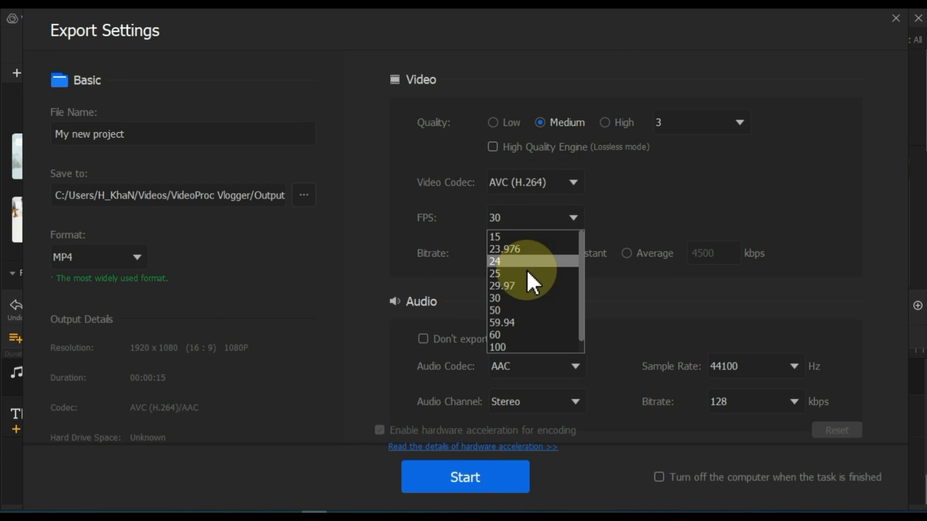
{"action": "left_click", "coordinate": [520, 297]}
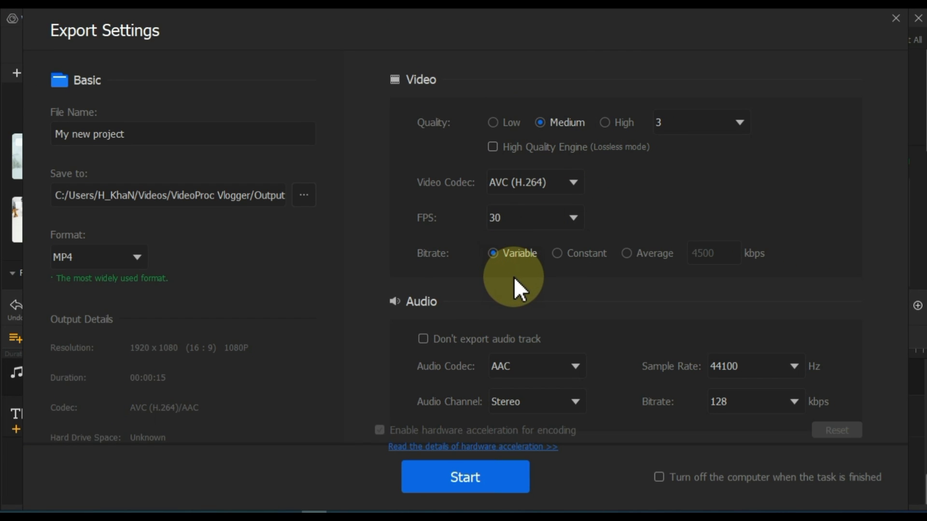
{"action": "left_click", "coordinate": [111, 260]}
{"action": "left_click", "coordinate": [78, 278]}
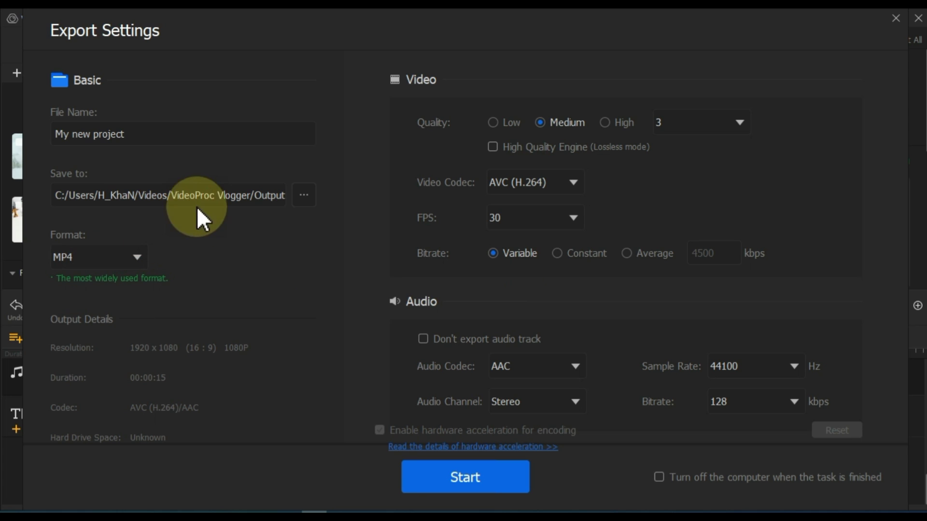
- Set the export destination to E:/VideoProc and start rendering
{"action": "left_click", "coordinate": [139, 130]}
{"action": "left_click", "coordinate": [231, 201]}
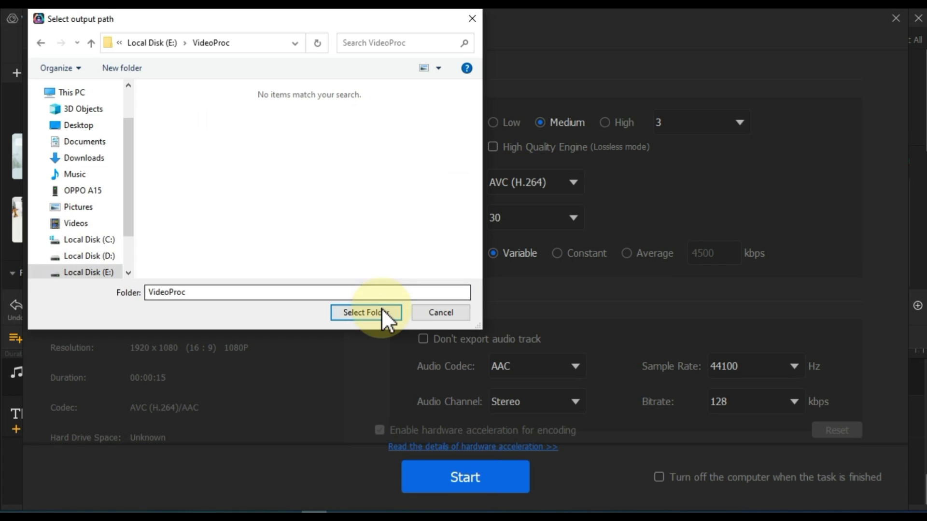
{"action": "left_click", "coordinate": [382, 308]}
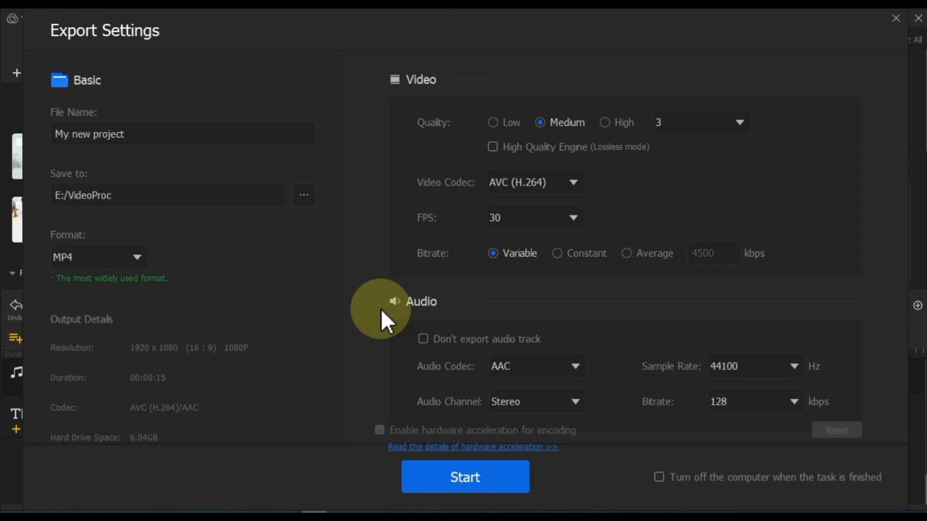
{"action": "left_click", "coordinate": [482, 474]}
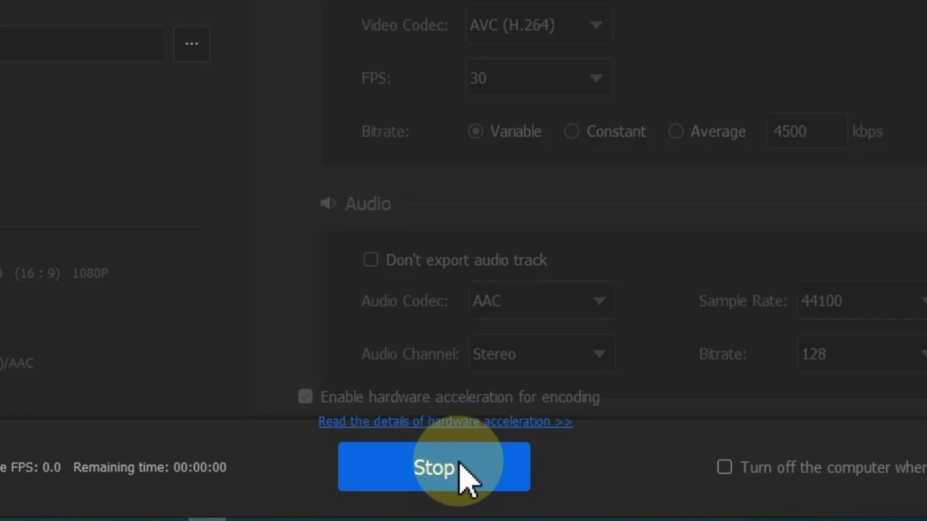